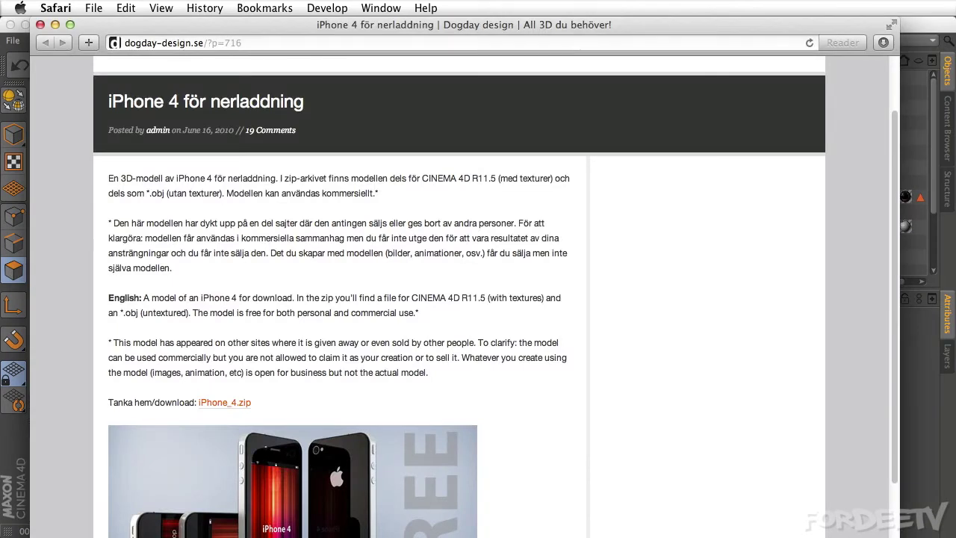
Scroll down and back up through the iPhone 4 model download page in Safari.
drag(892, 391, 892, 419)
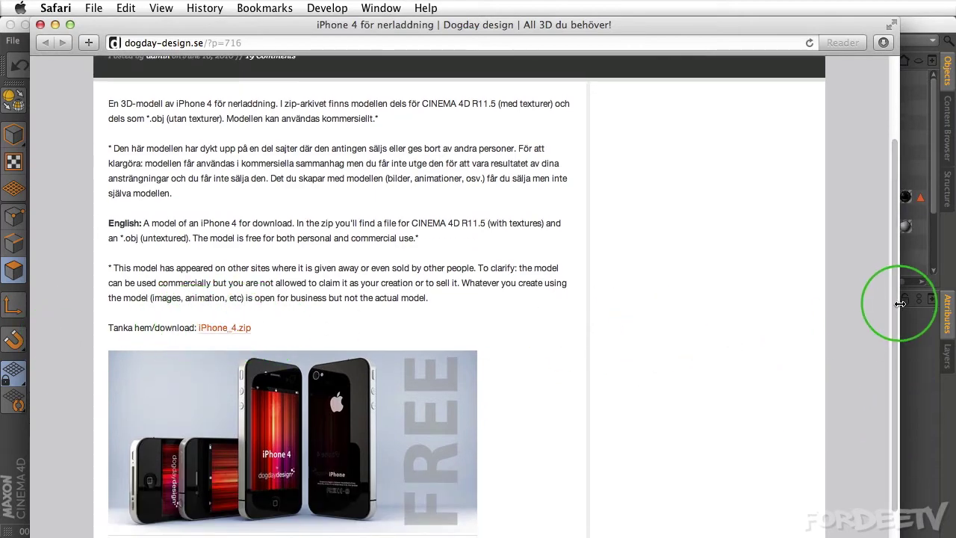
drag(898, 301, 896, 235)
Back in Cinema 4D, toggle the Screen object's editor visibility off, on, then off again.
click(932, 32)
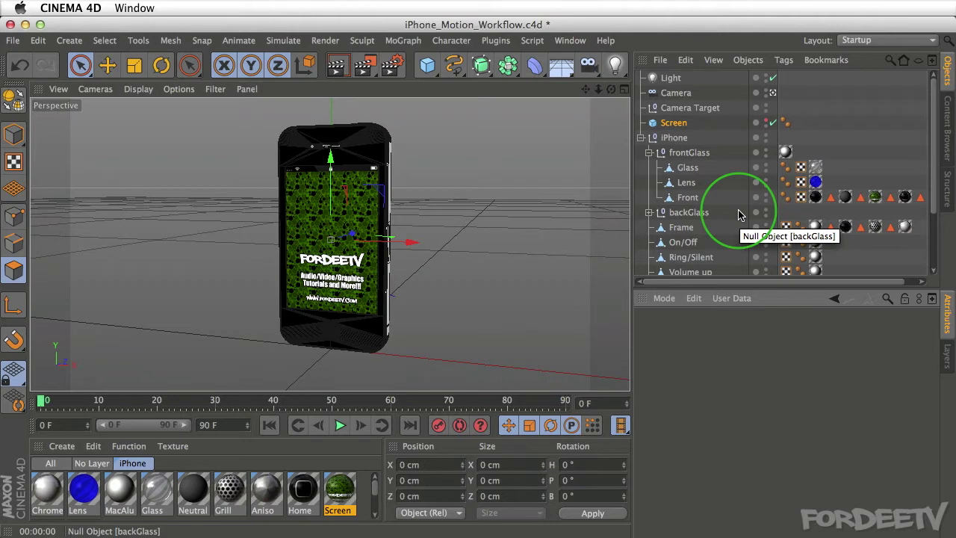
click(766, 119)
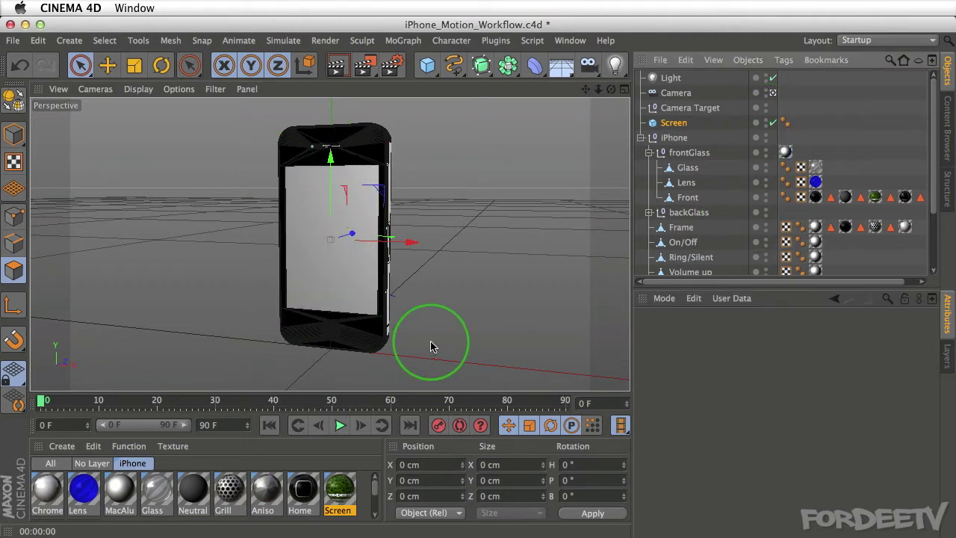
click(766, 121)
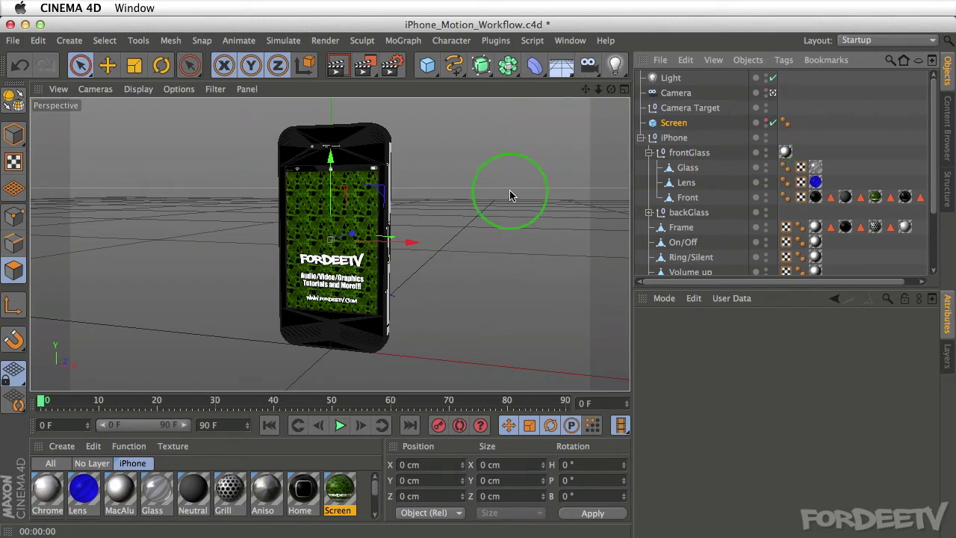
click(768, 122)
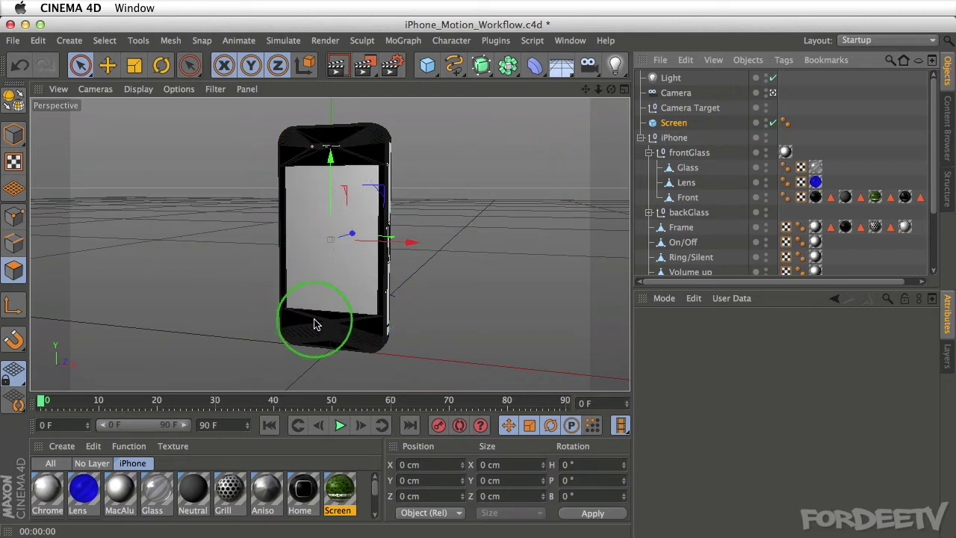
Add an External Compositing tag to the Screen object.
right_click(658, 125)
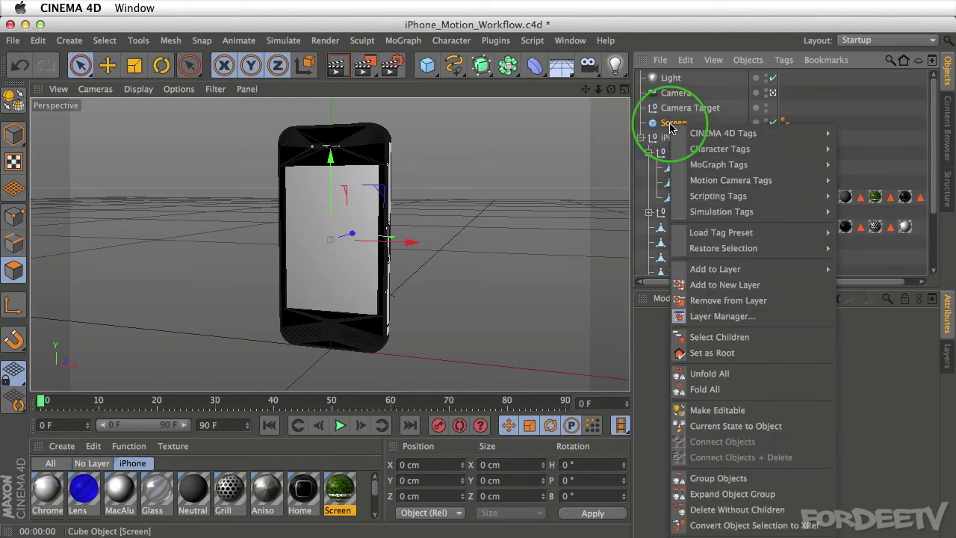
mouse_move(702, 135)
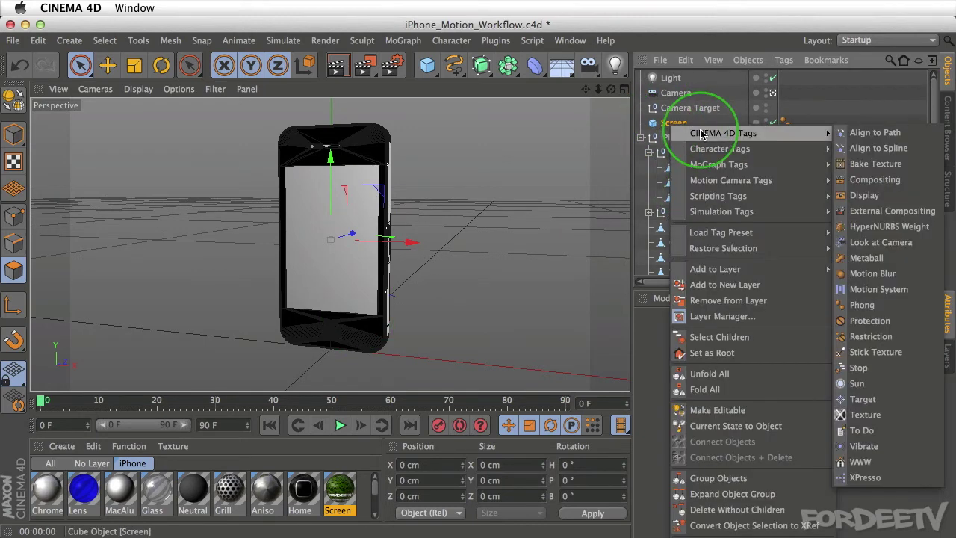
click(889, 212)
click(675, 401)
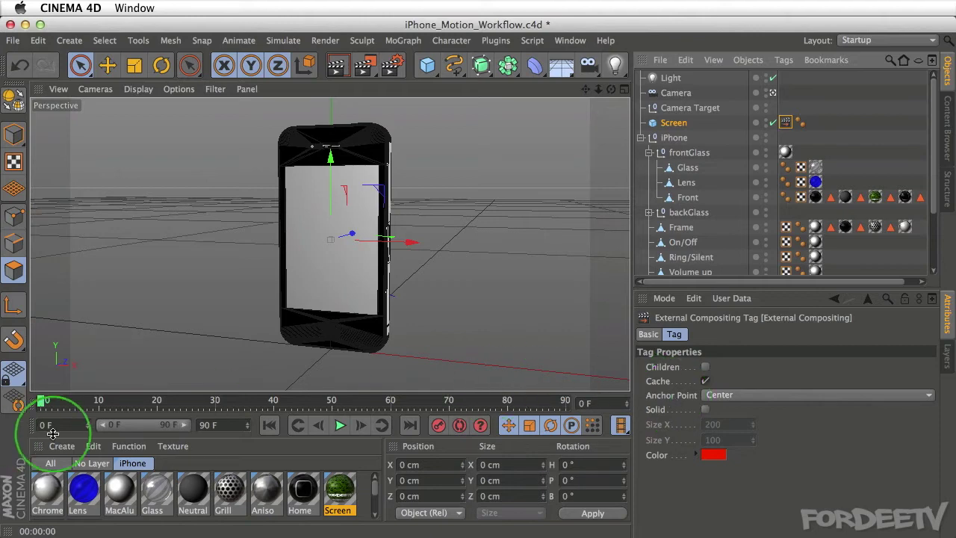
Scrub the timeline back to frame 0 and try the tag's Solid option on, then off.
click(42, 403)
mouse_move(43, 403)
mouse_down()
mouse_move(182, 404)
mouse_move(31, 403)
mouse_up()
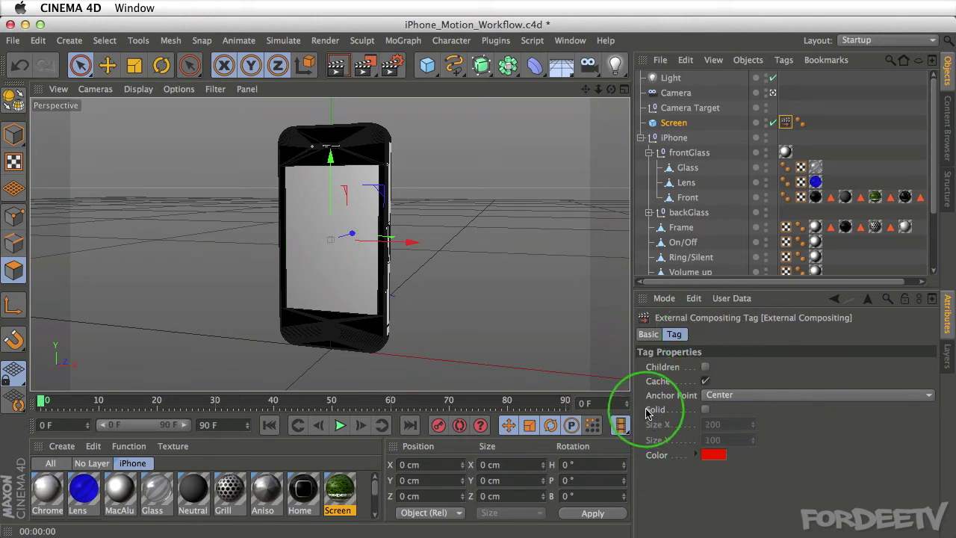
click(705, 410)
click(705, 410)
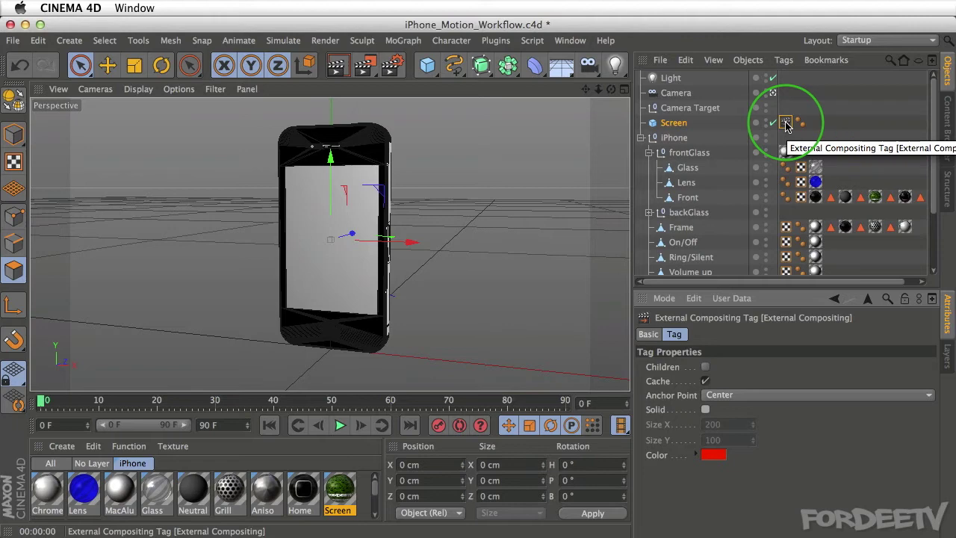
Add a Compositing tag to the Screen object and show its Tag properties.
right_click(674, 127)
mouse_move(695, 135)
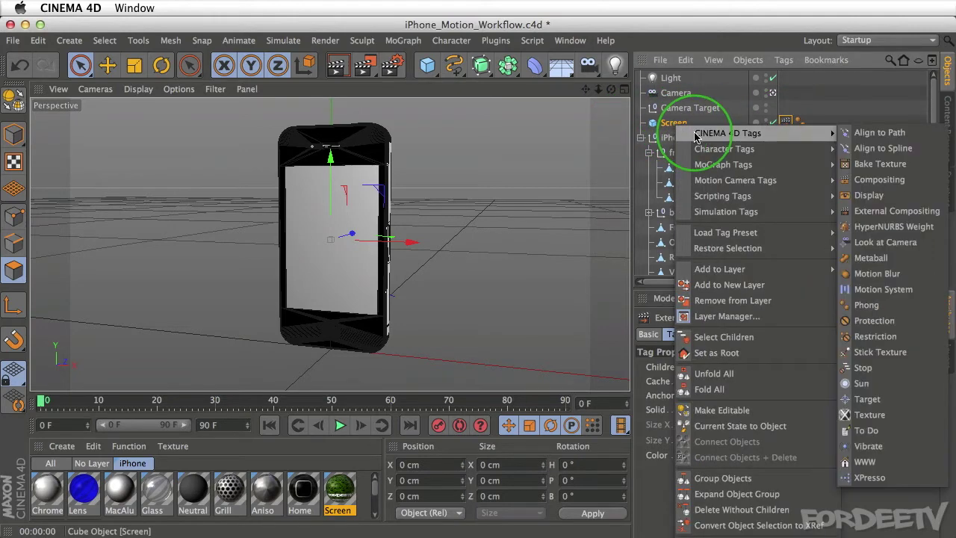
click(864, 180)
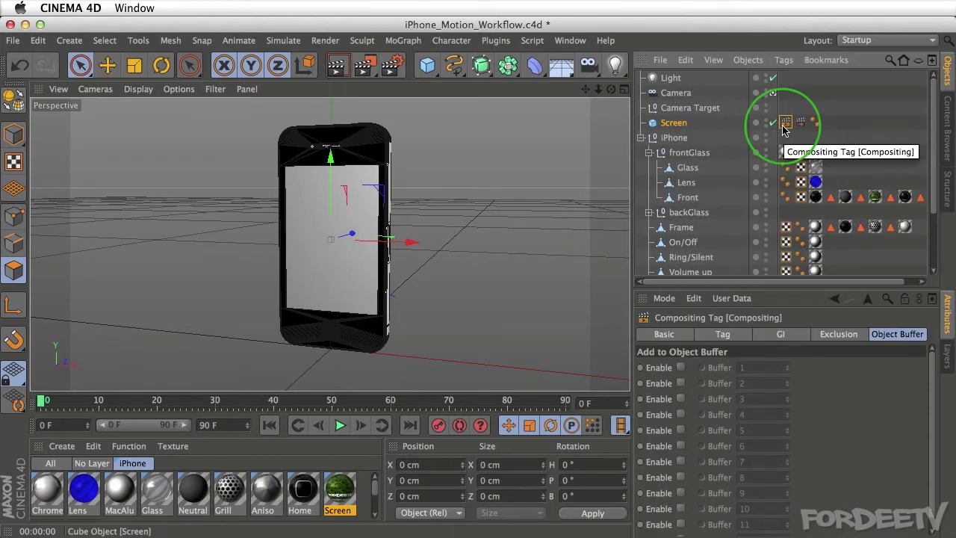
click(722, 336)
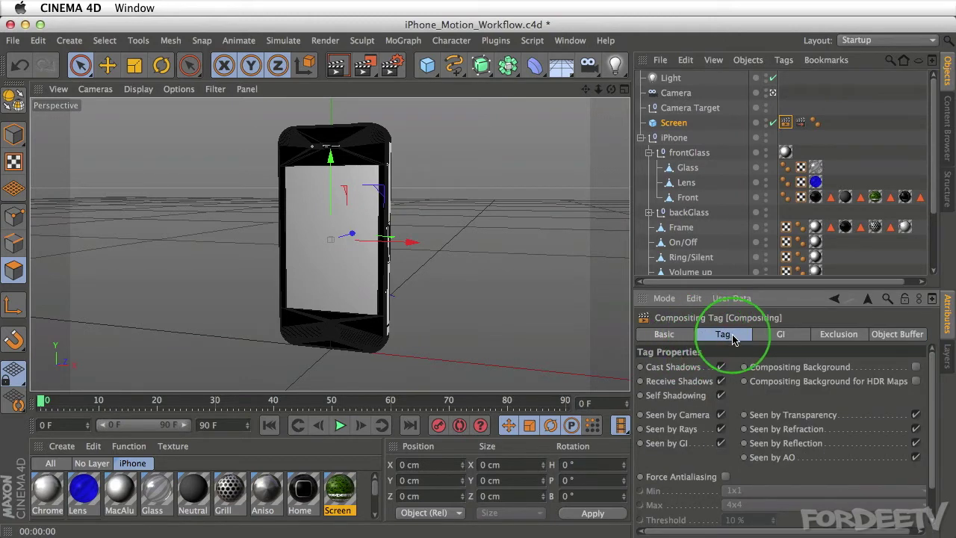
click(711, 338)
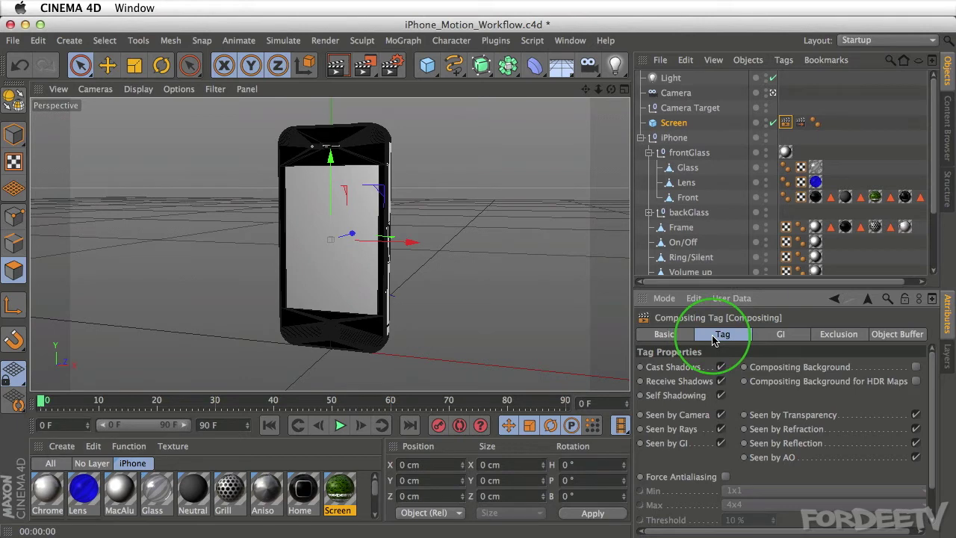
Turn off Cast Shadows, Receive Shadows and Seen by AO, and enable Object Buffer 1.
click(721, 366)
click(720, 381)
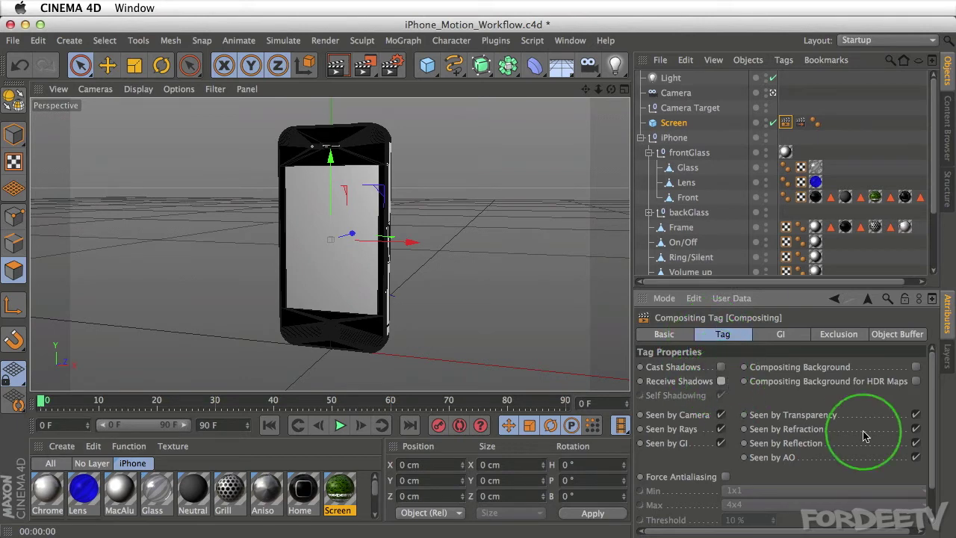
click(916, 457)
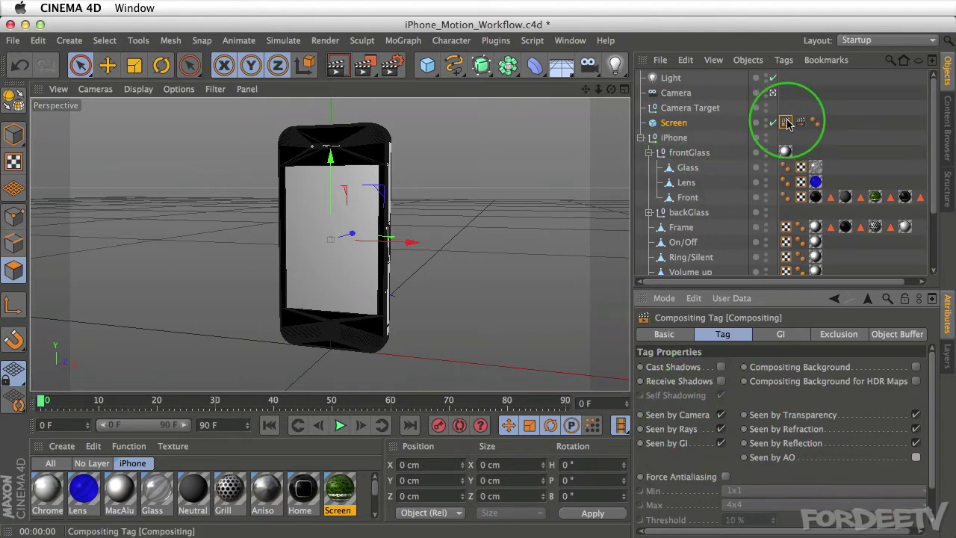
click(905, 334)
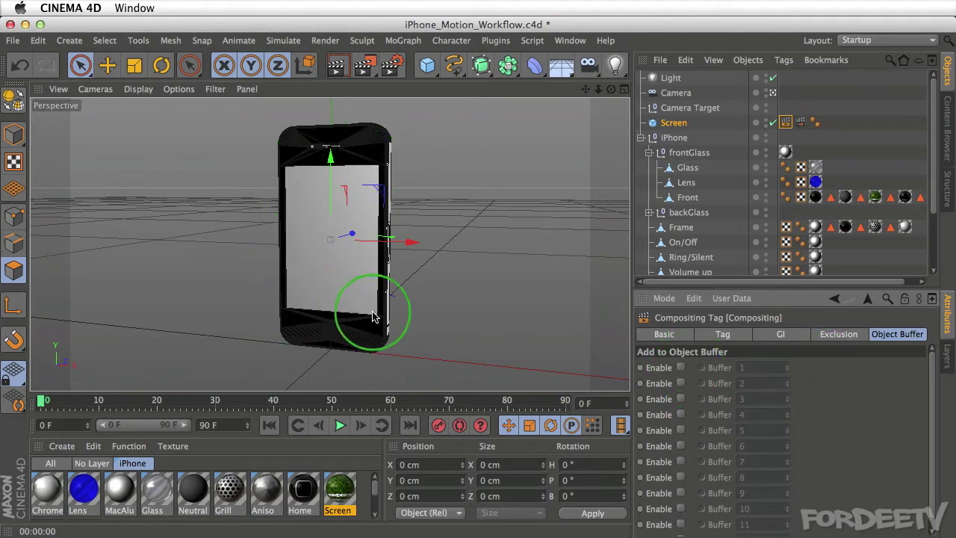
click(680, 368)
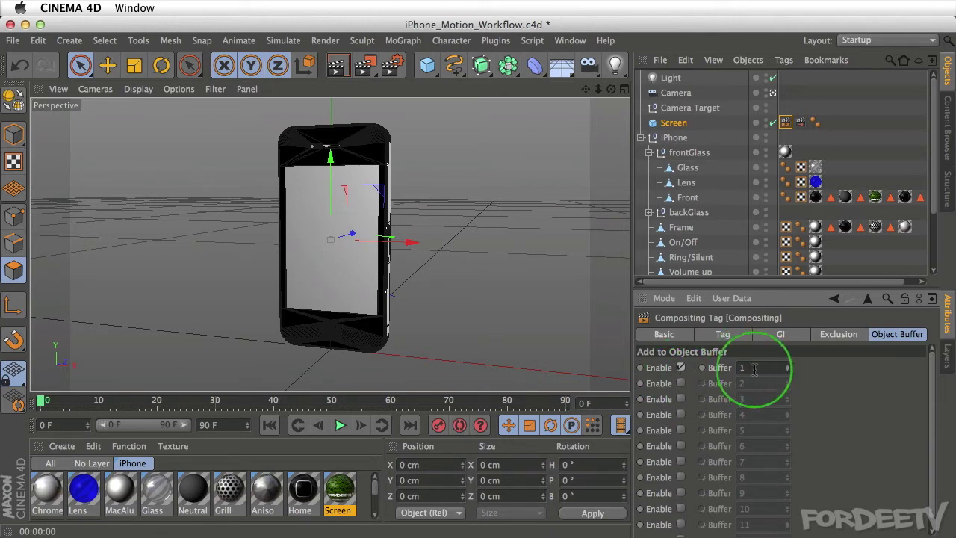
Open Render Settings and delete the existing Object Buffer multi-pass.
click(388, 67)
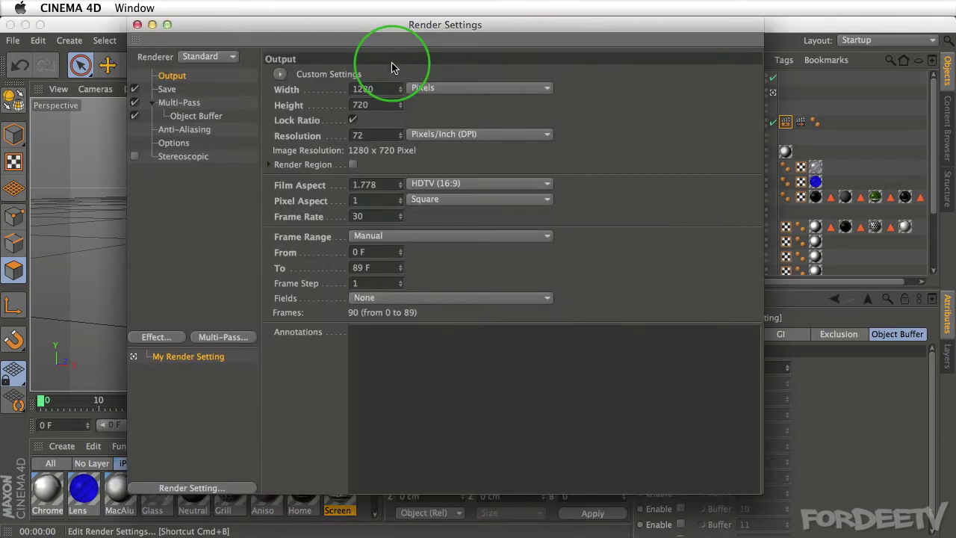
click(188, 117)
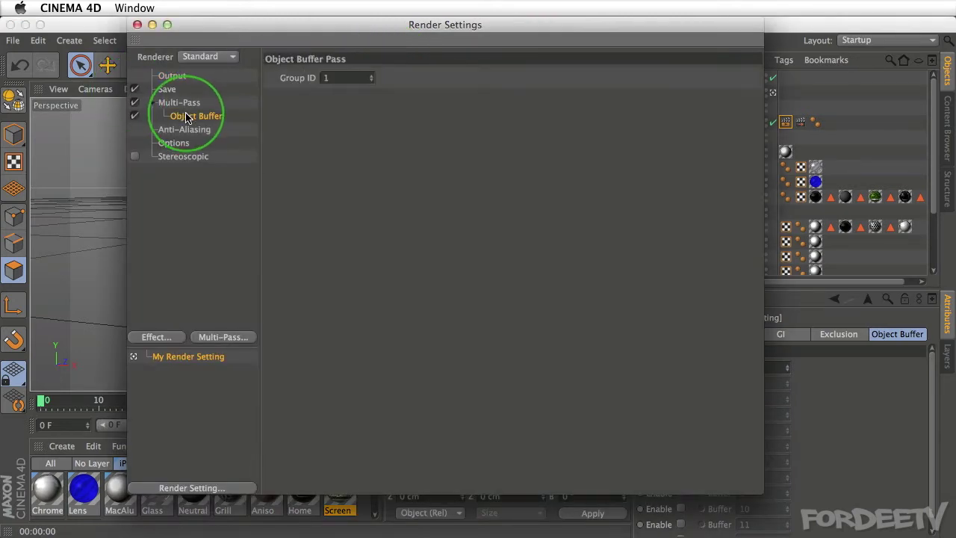
key(Delete)
click(135, 103)
click(171, 77)
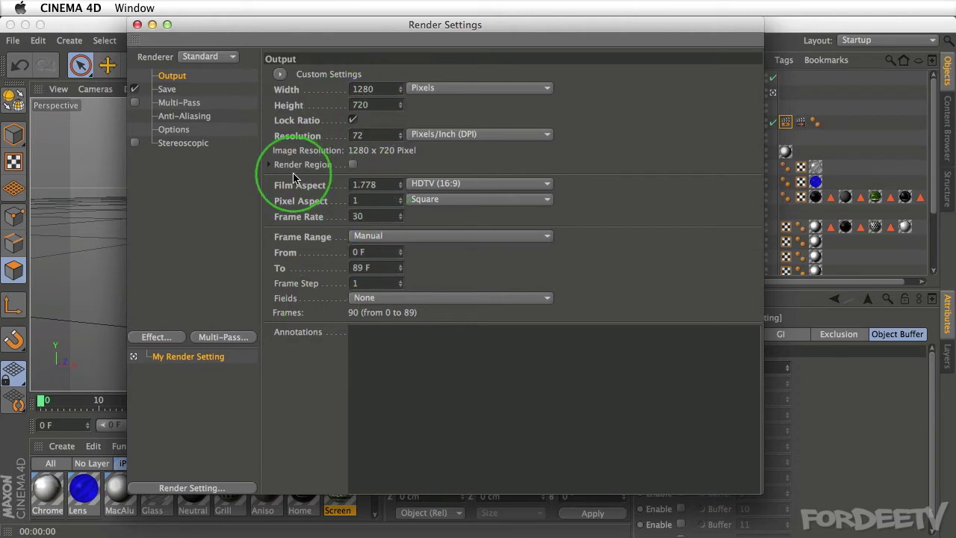
Enable Multi-Pass and add an Object Buffer pass with Group ID 1.
click(166, 89)
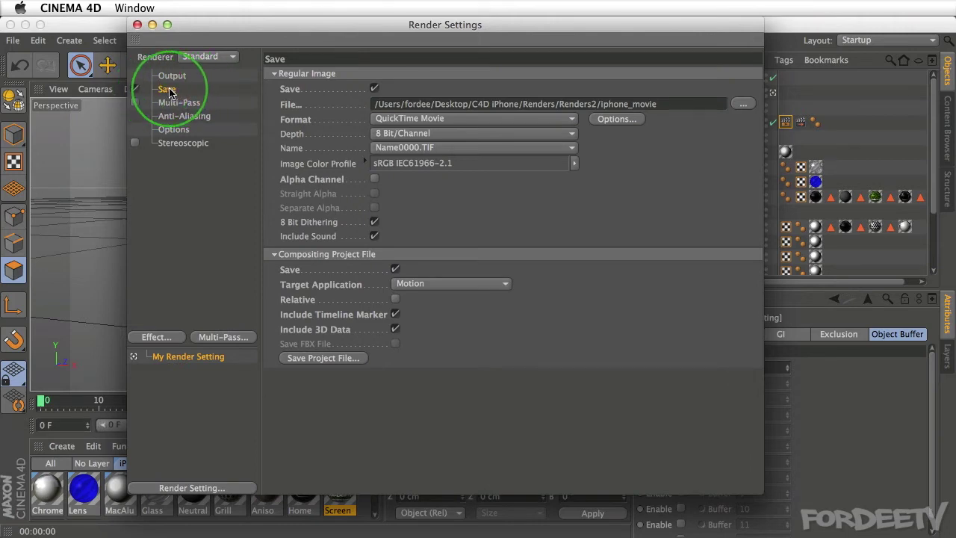
click(134, 103)
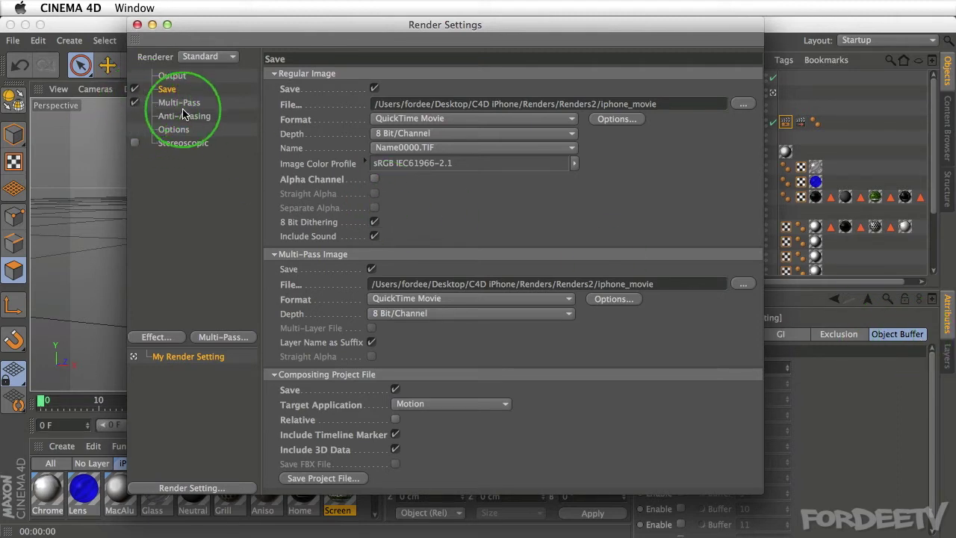
click(223, 338)
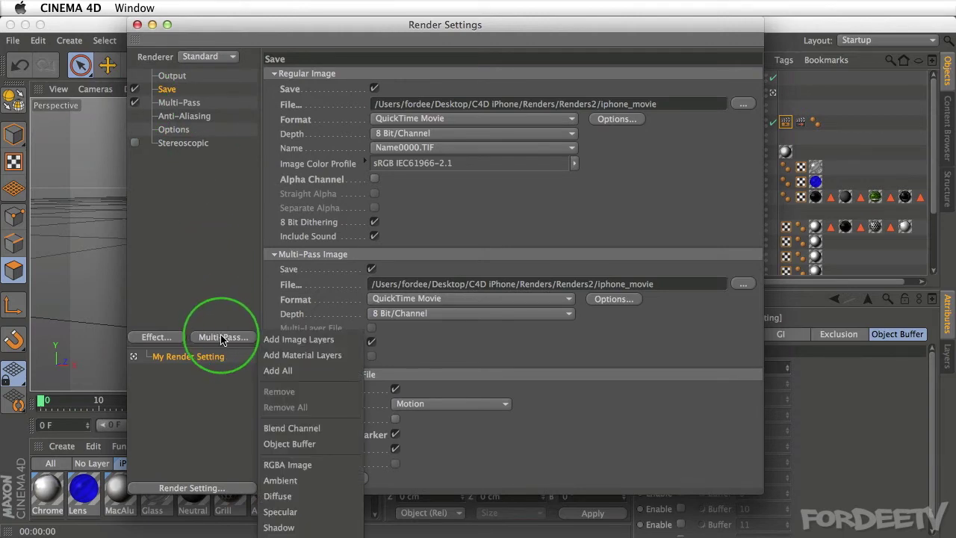
click(299, 446)
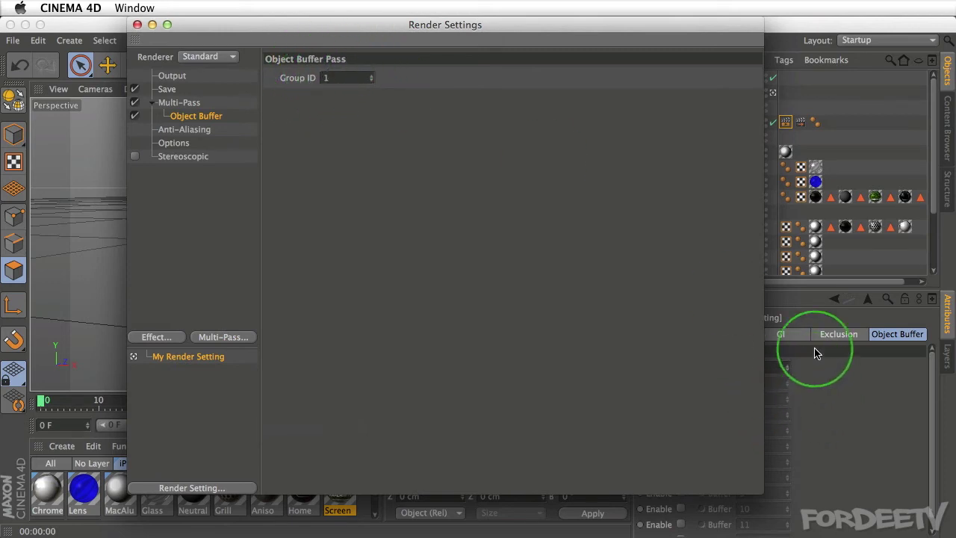
drag(649, 37, 552, 15)
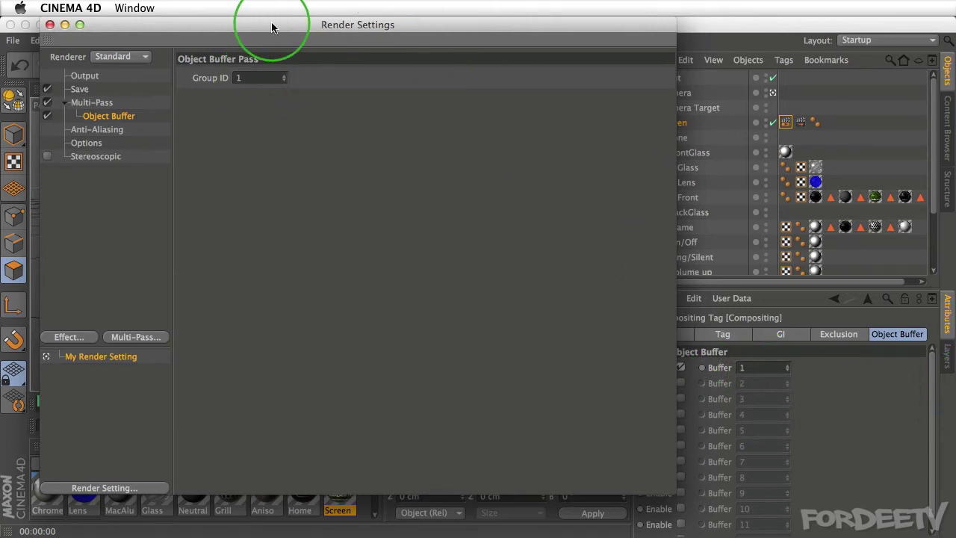
Enable saving the regular image in the Render Settings Save section.
drag(271, 28, 428, 24)
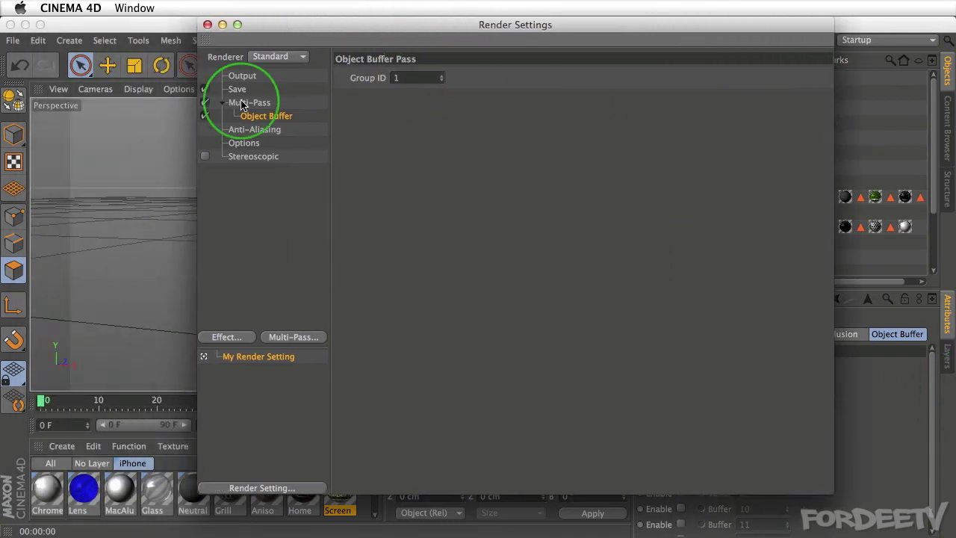
click(237, 89)
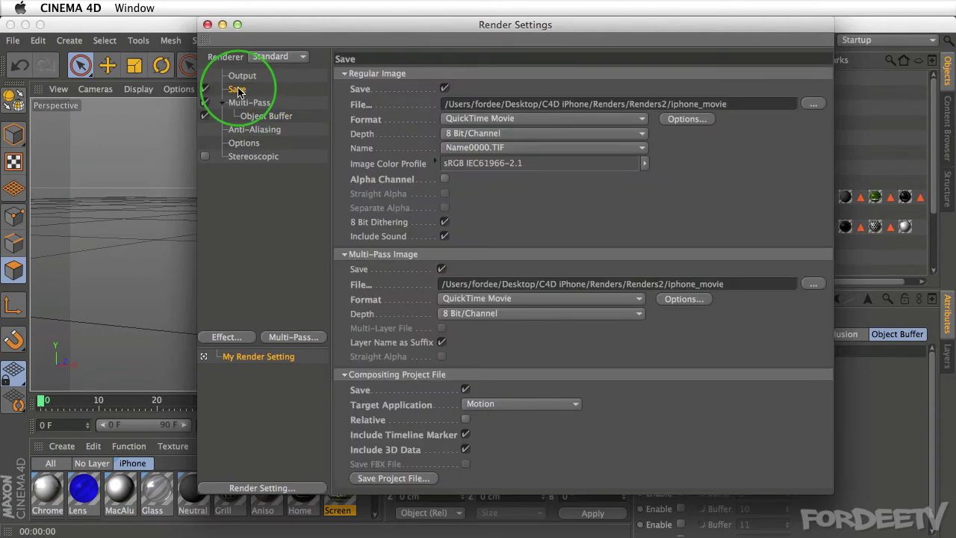
click(444, 89)
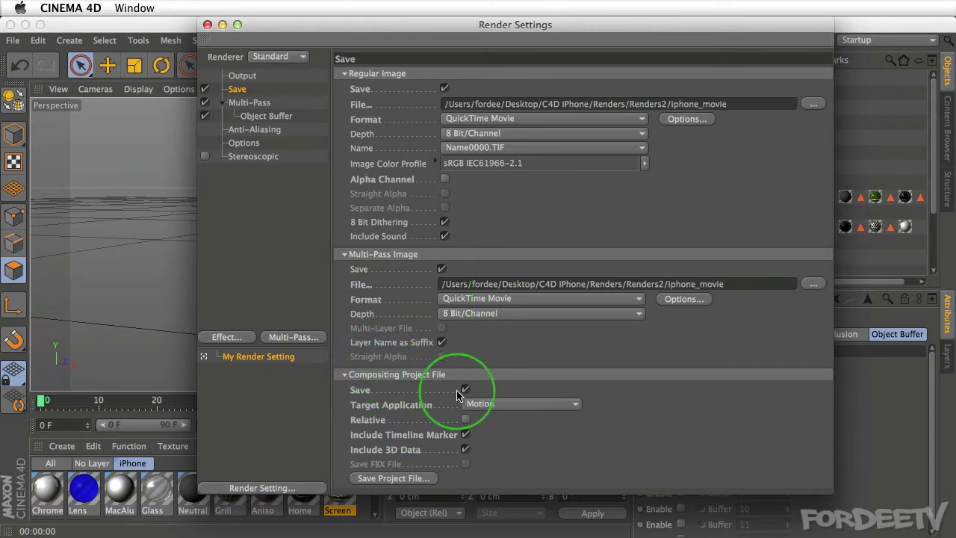
Enable a Compositing Project File save targeting Motion with 3D data, then close Render Settings.
click(401, 375)
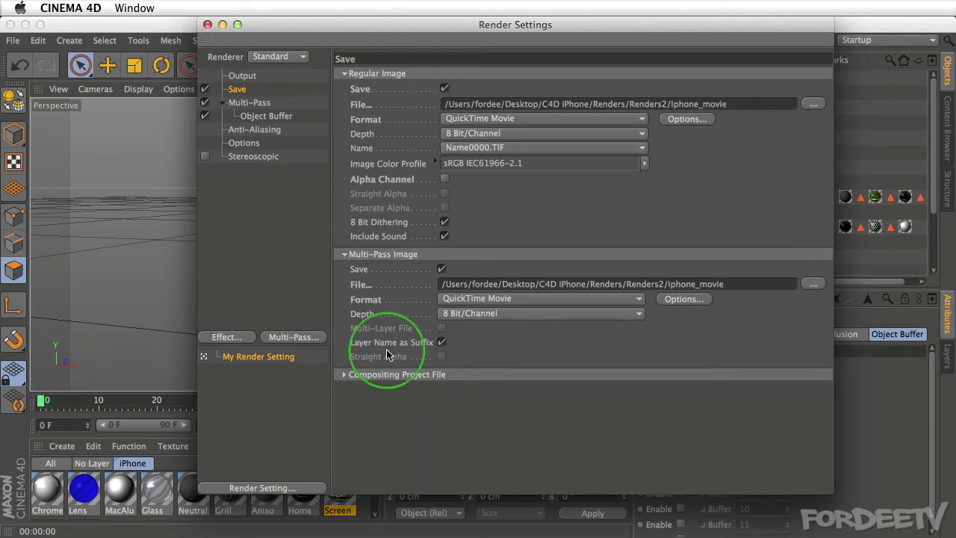
click(373, 255)
click(385, 254)
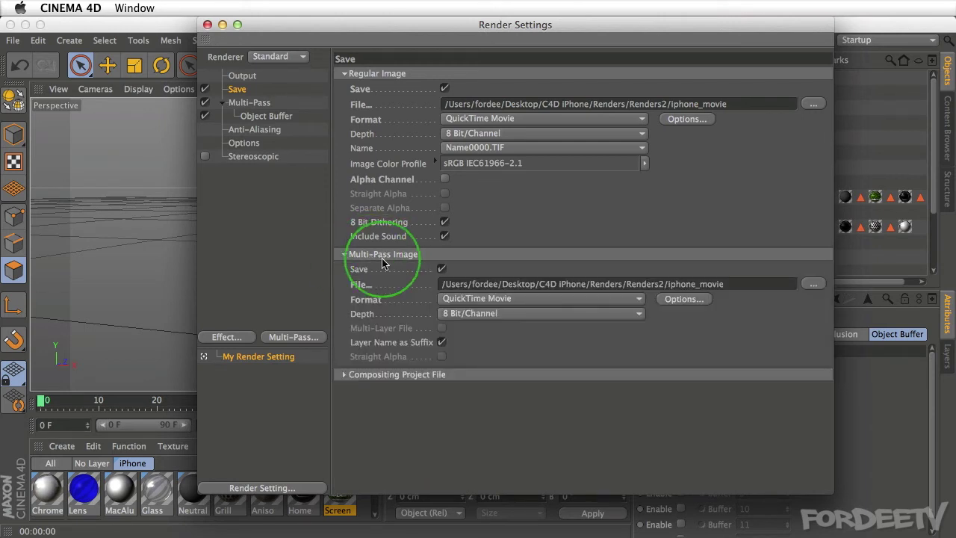
click(377, 375)
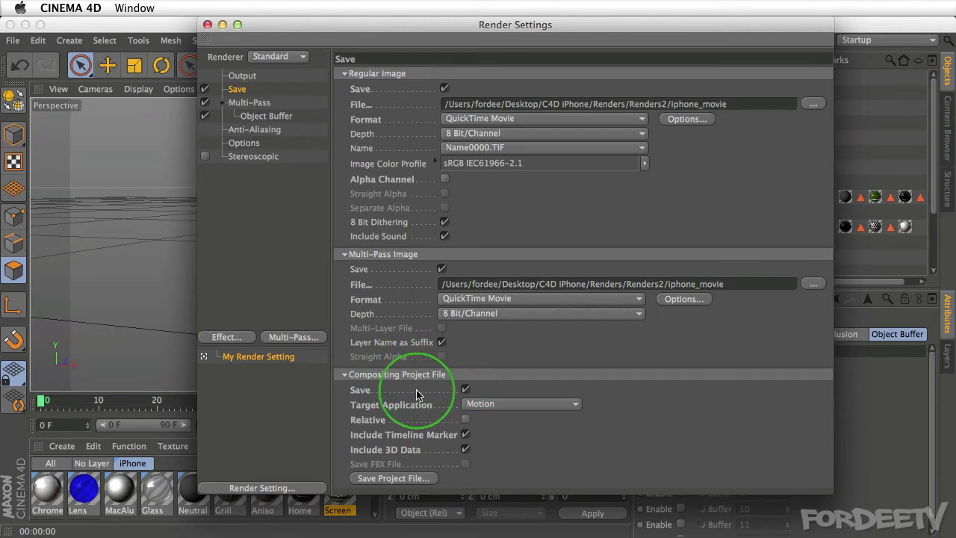
click(466, 389)
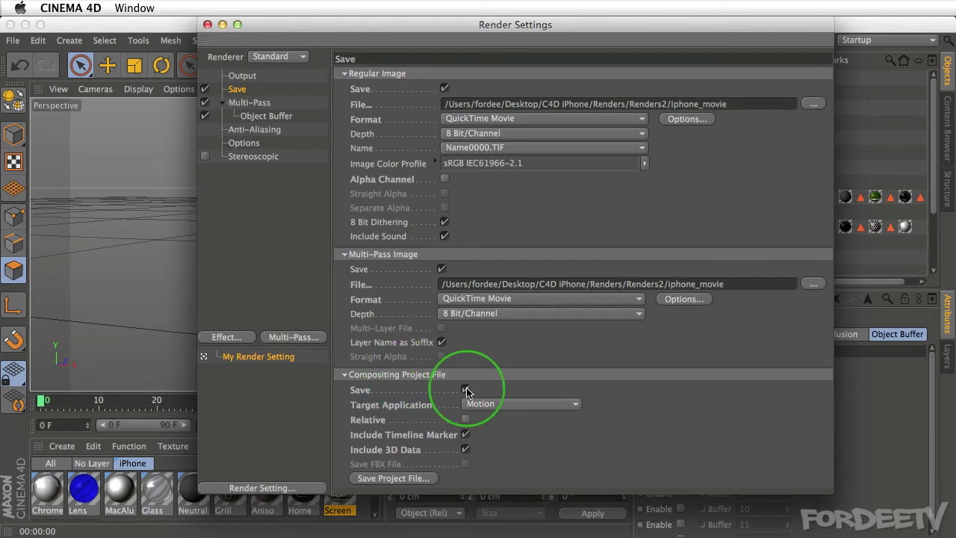
click(552, 404)
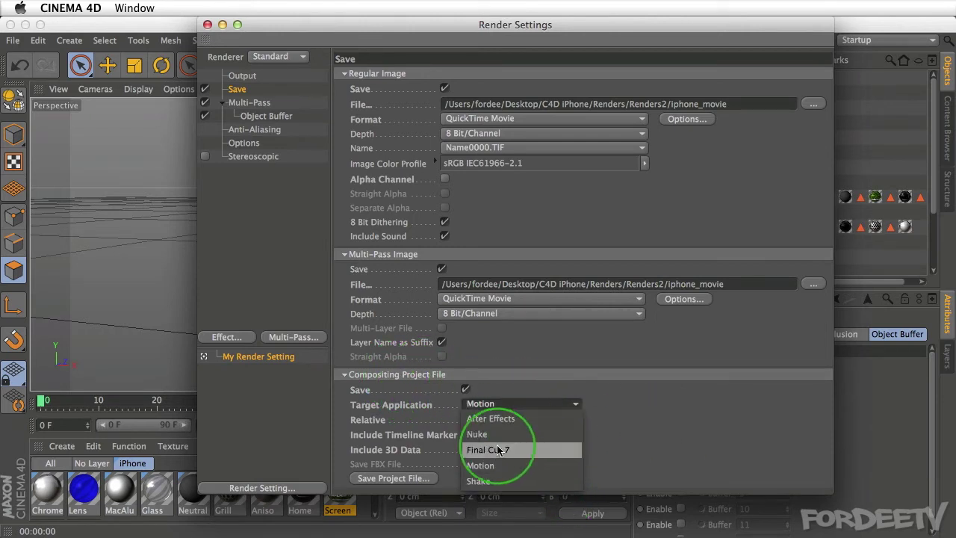
click(657, 407)
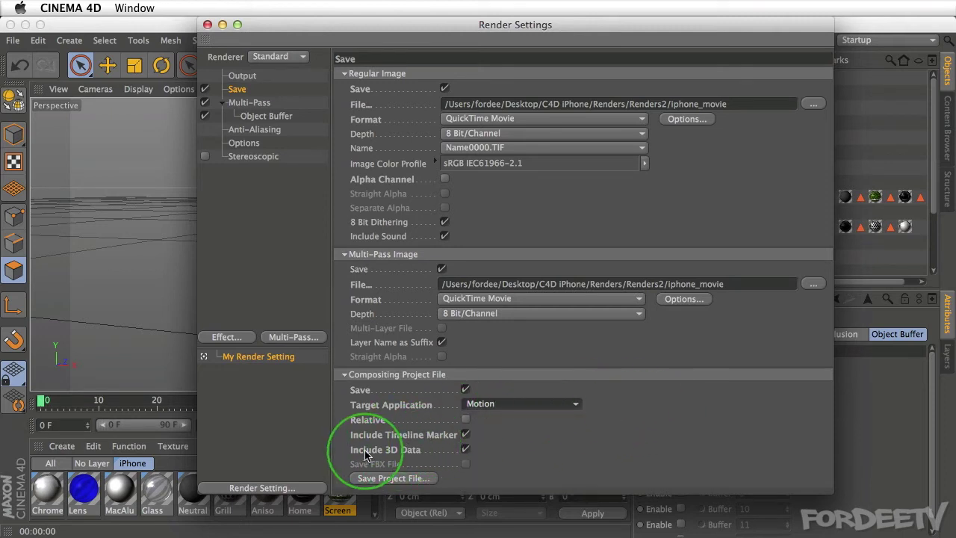
click(464, 450)
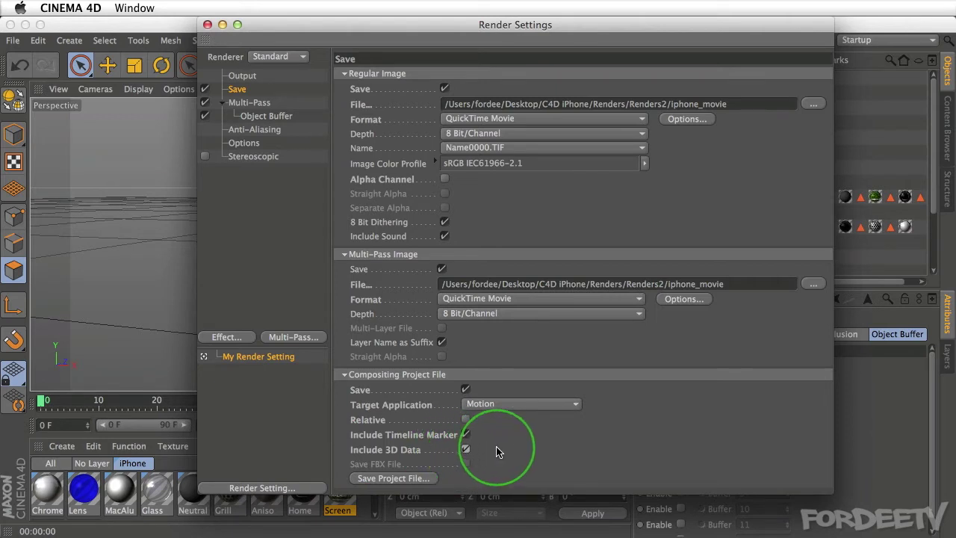
click(207, 26)
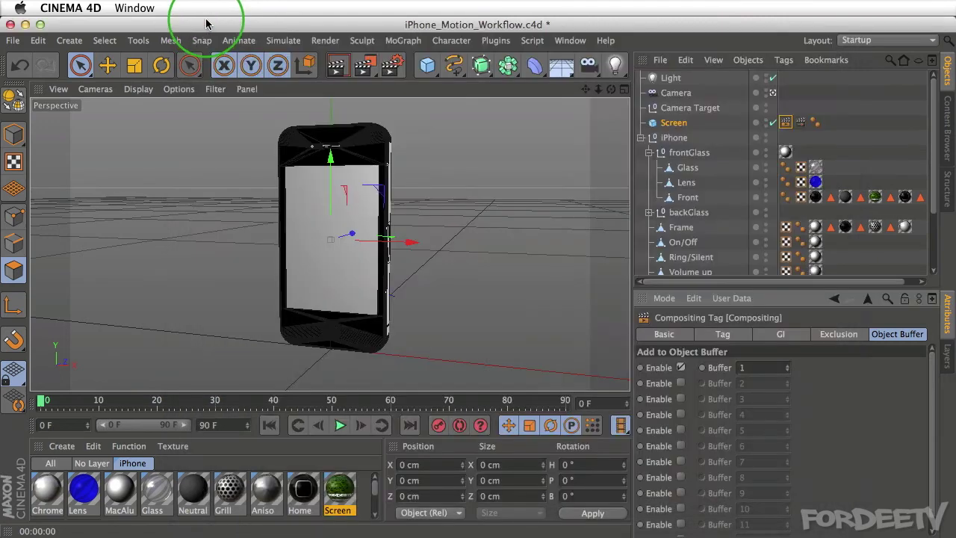
Render to the Picture Viewer and view the Object Buffer 1 layer as a single pass.
click(362, 67)
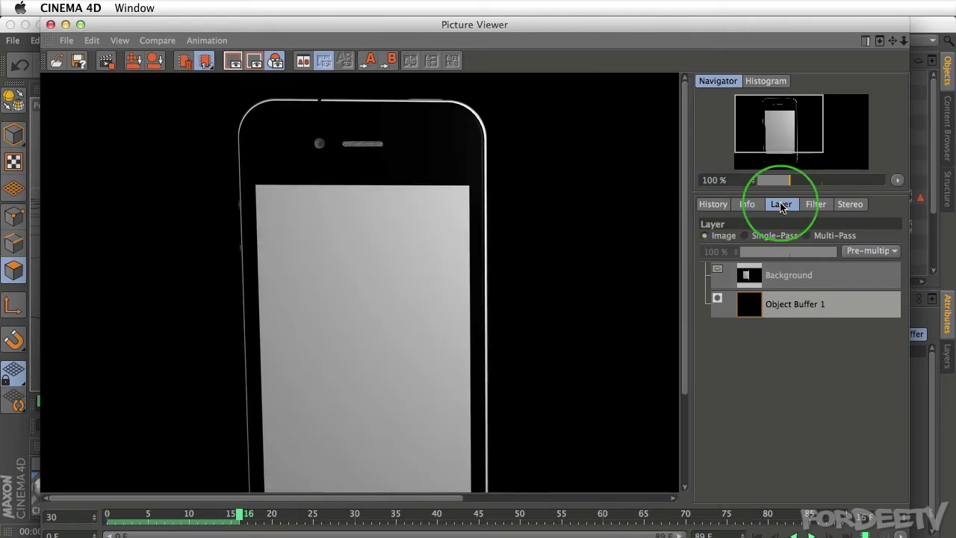
click(757, 275)
click(764, 304)
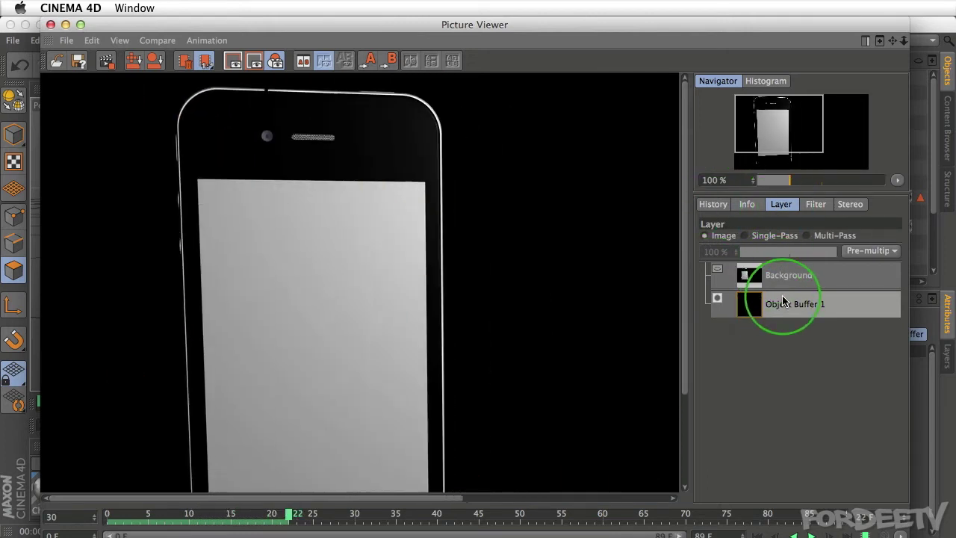
click(783, 300)
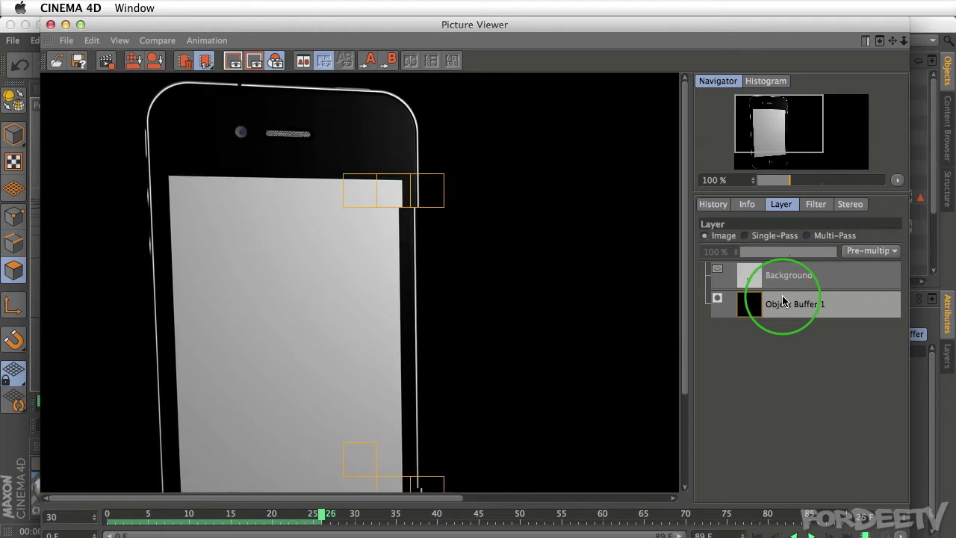
click(745, 248)
click(706, 236)
click(745, 235)
click(755, 251)
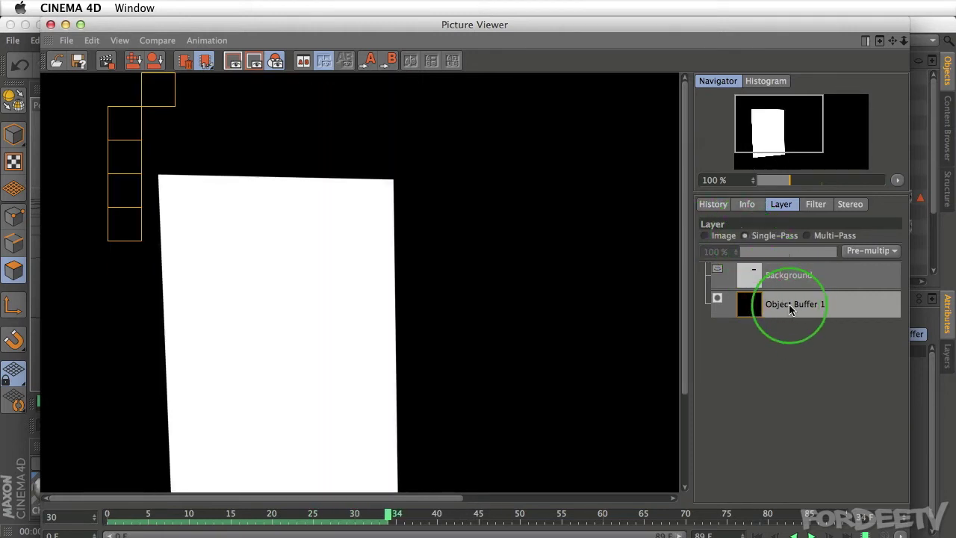
Return the Picture Viewer to the Background layer's full Image view.
click(465, 332)
mouse_move(465, 331)
mouse_down()
mouse_move(337, 221)
mouse_move(814, 280)
mouse_up()
click(814, 280)
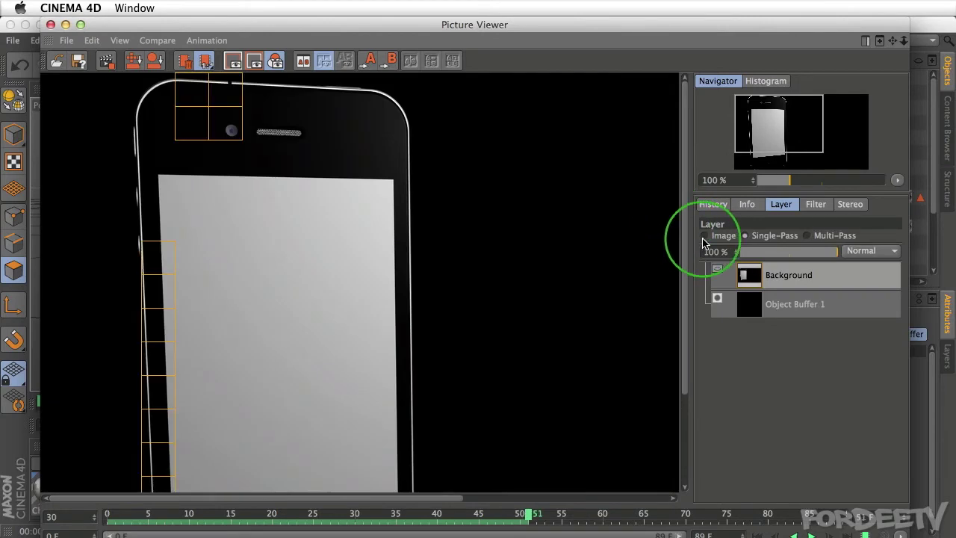
click(702, 237)
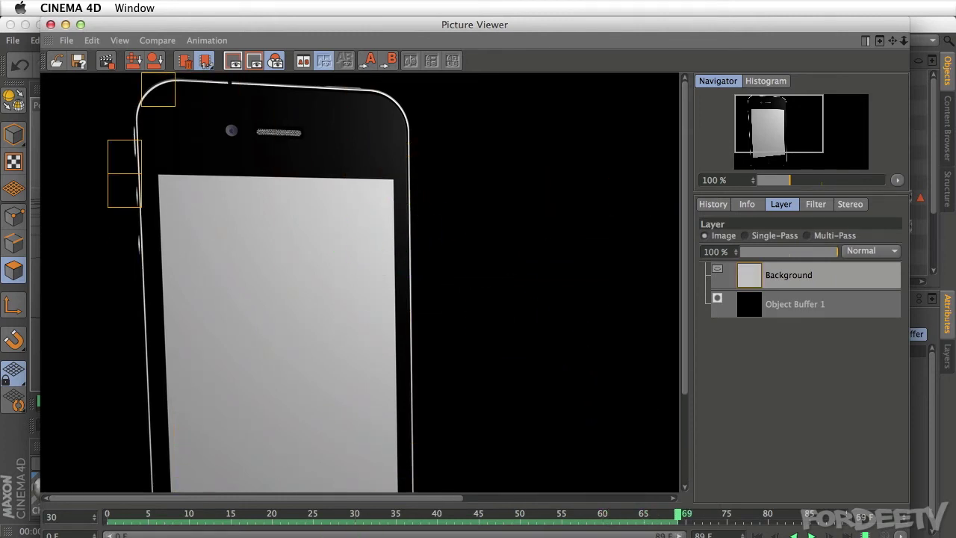
key(super+Tab)
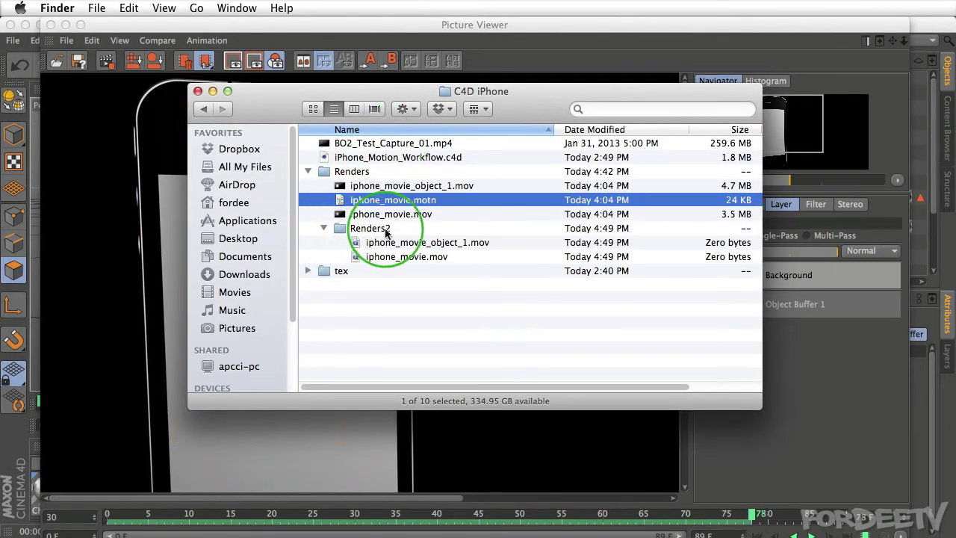
Collapse Renders2 and Quick Look iphone_movie_object_1.mov and iphone_movie.mov in Finder.
click(324, 228)
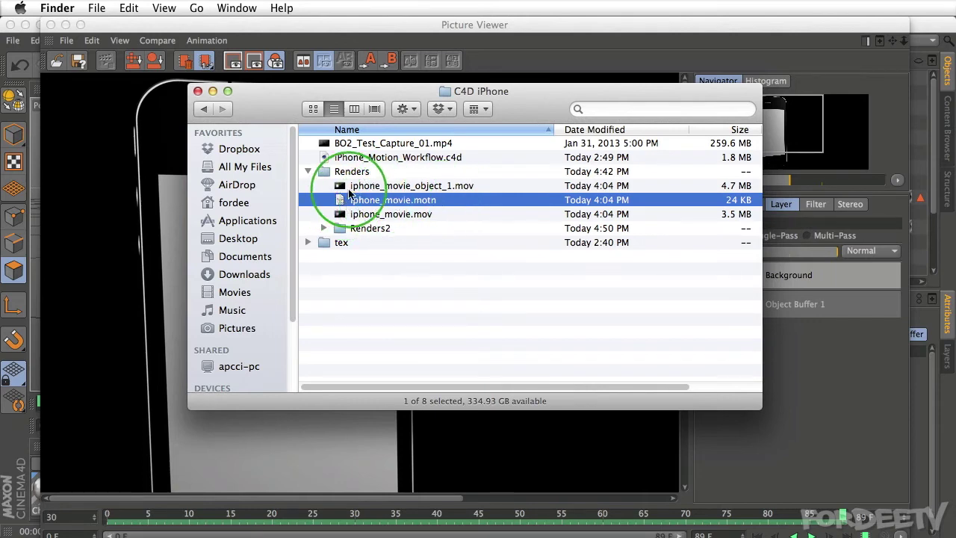
click(360, 187)
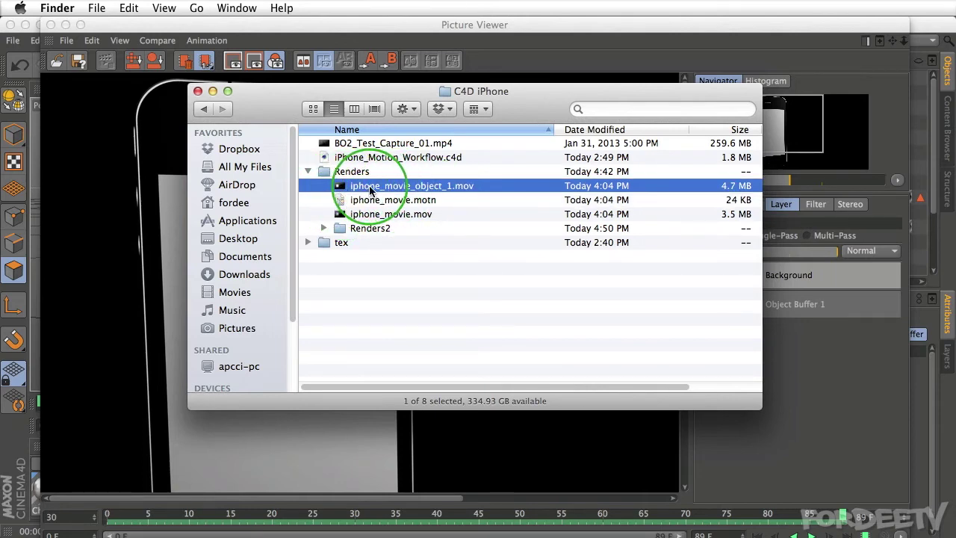
key(space)
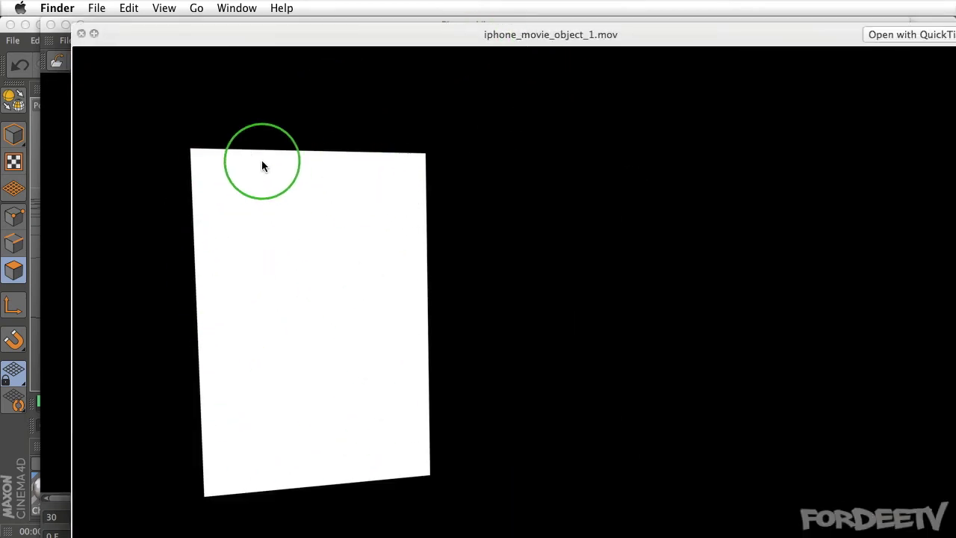
key(space)
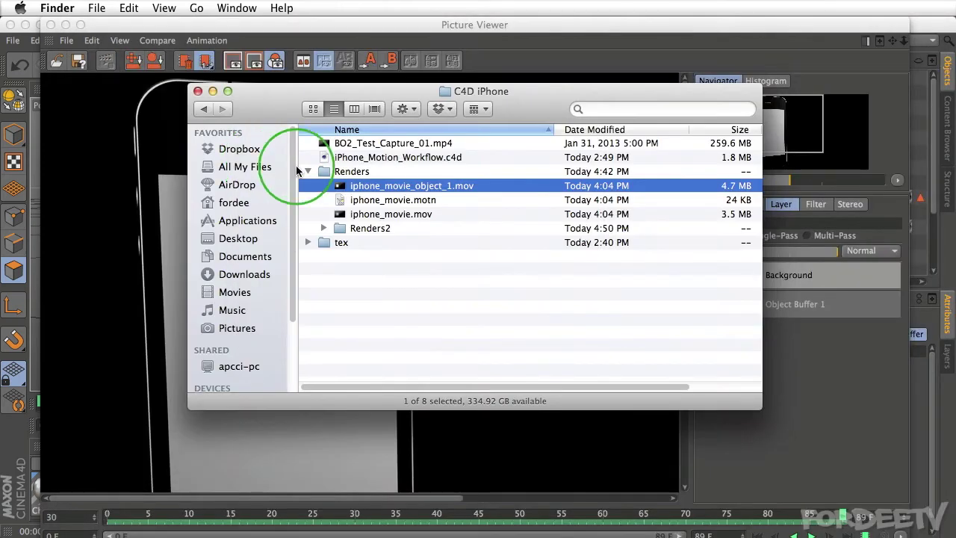
click(377, 214)
key(space)
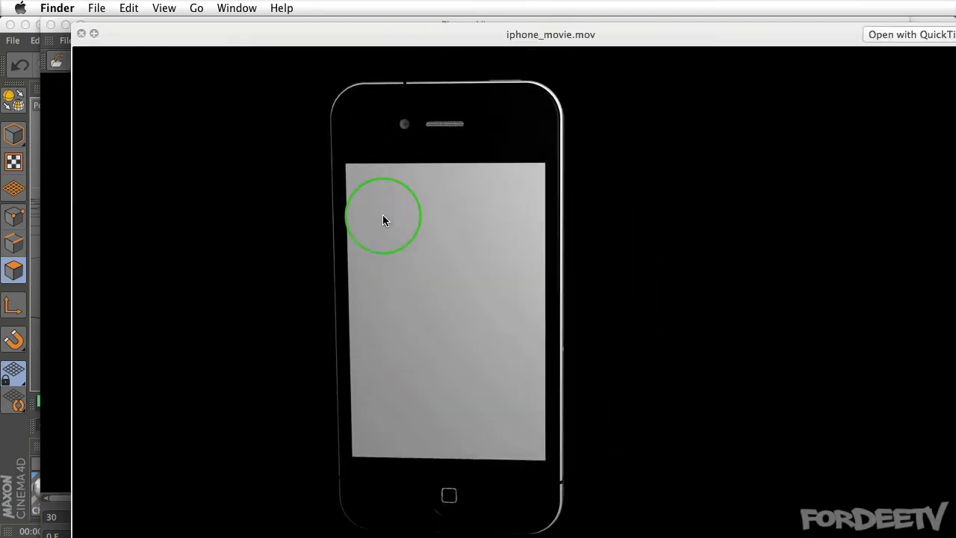
key(space)
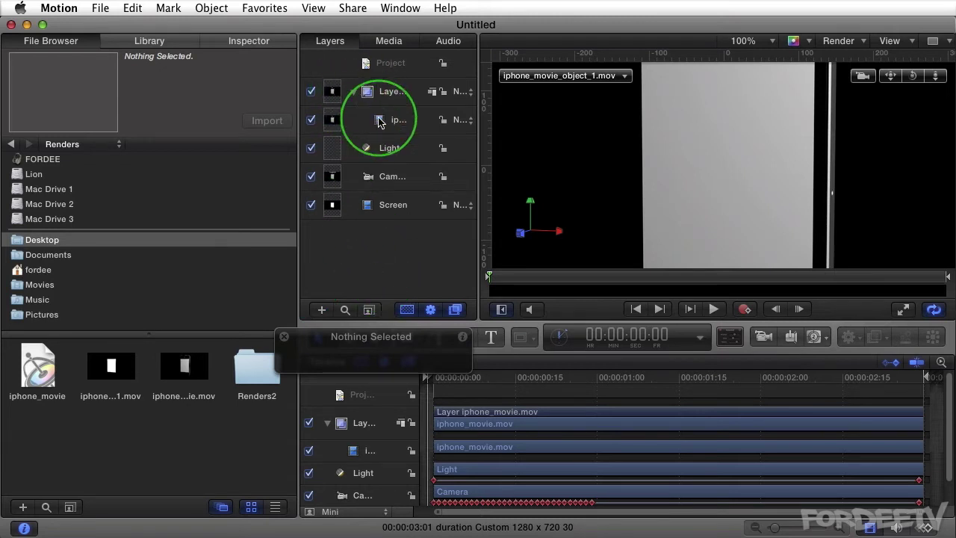
click(354, 92)
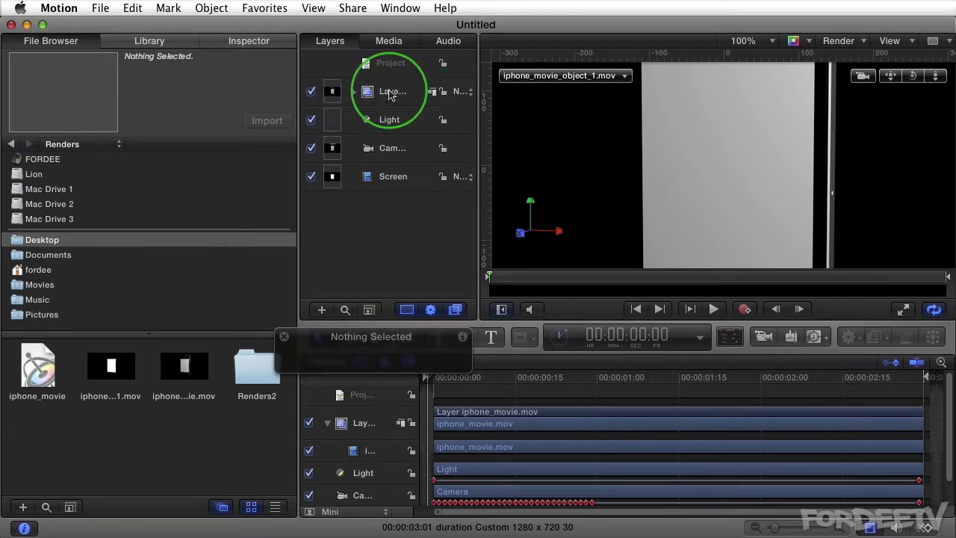
click(353, 91)
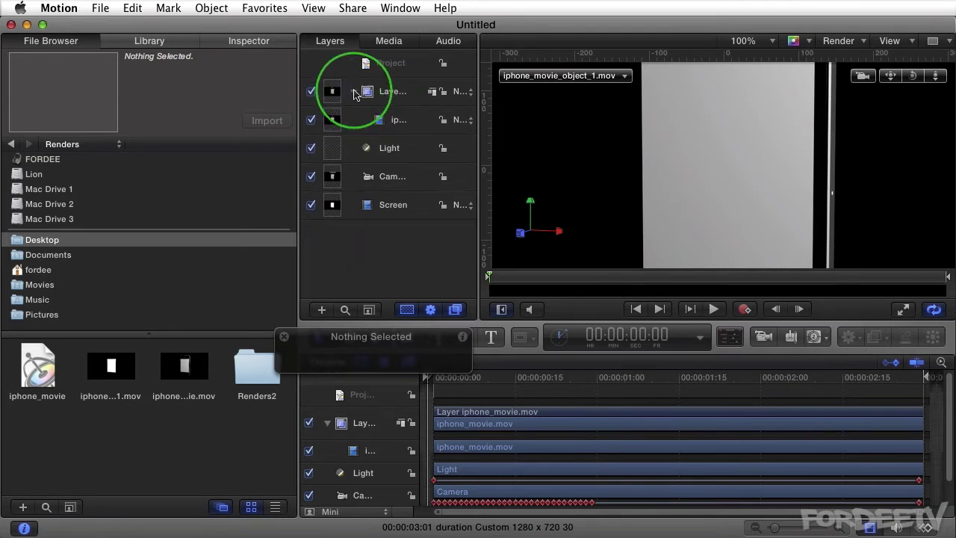
Group the Screen layer and move the new group to the top of the Layers list.
right_click(384, 210)
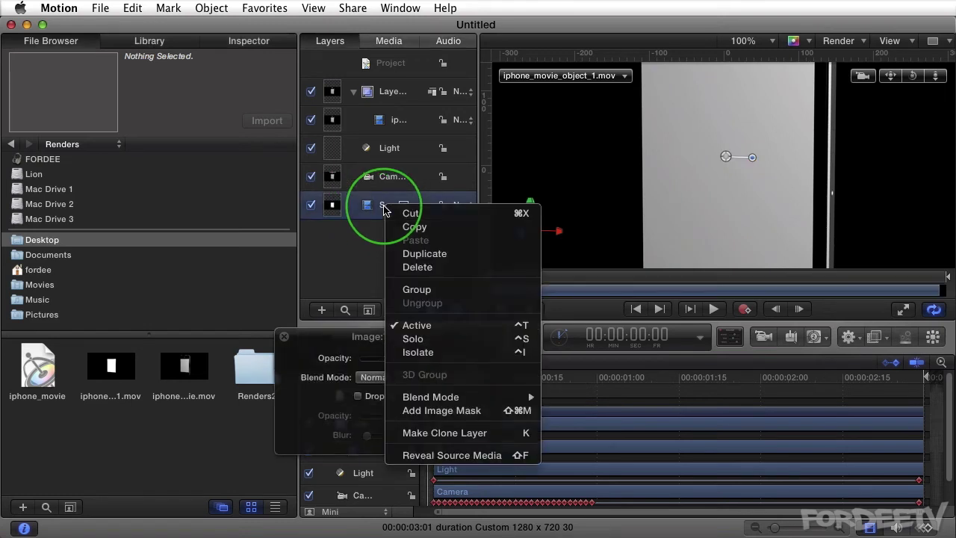
click(409, 291)
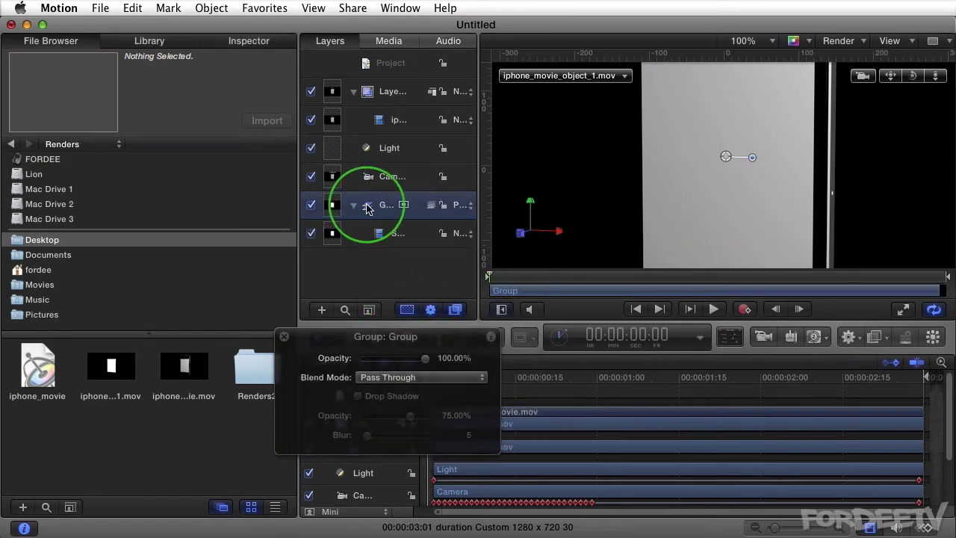
drag(367, 209, 372, 83)
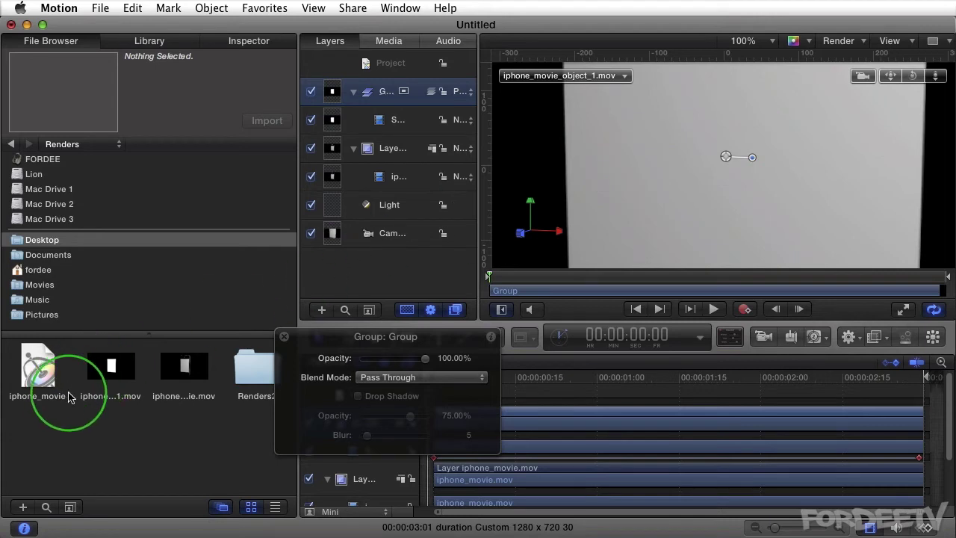
Browse the C4D iPhone folder in the File Browser and reseat the Screen layer in its group.
click(75, 145)
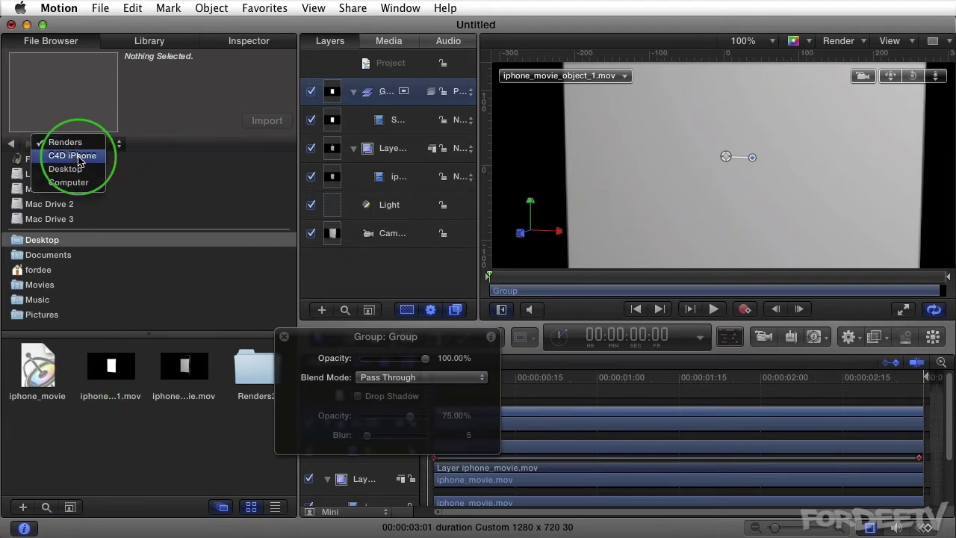
click(78, 158)
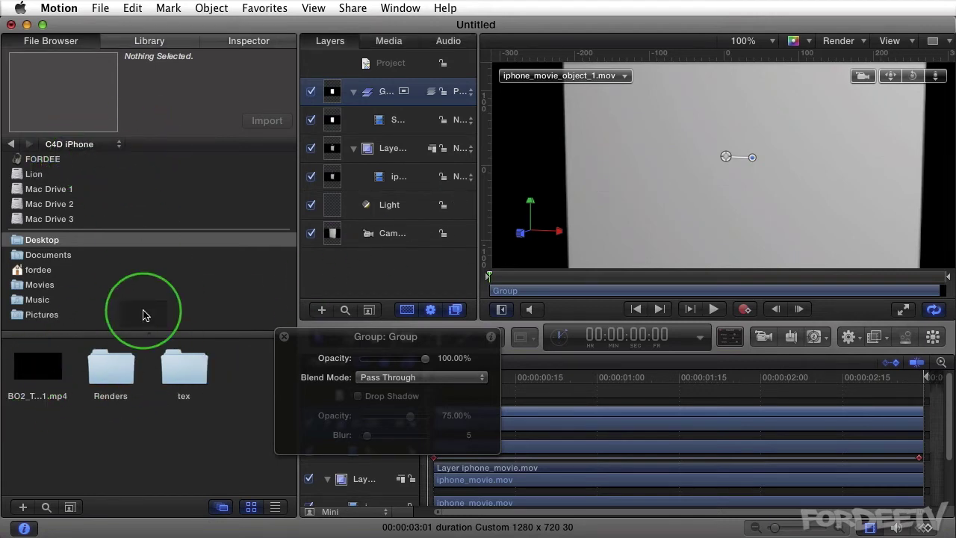
drag(378, 120, 378, 123)
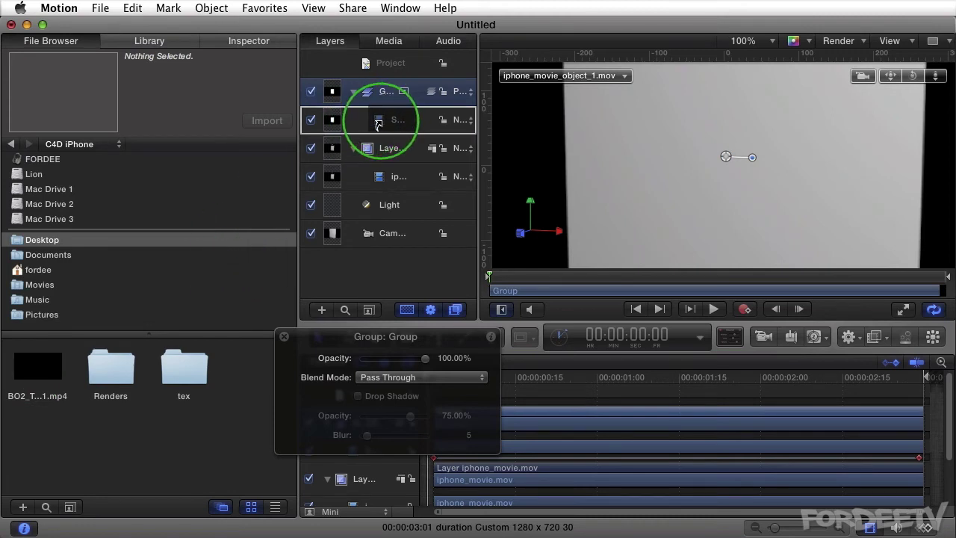
drag(379, 124, 380, 124)
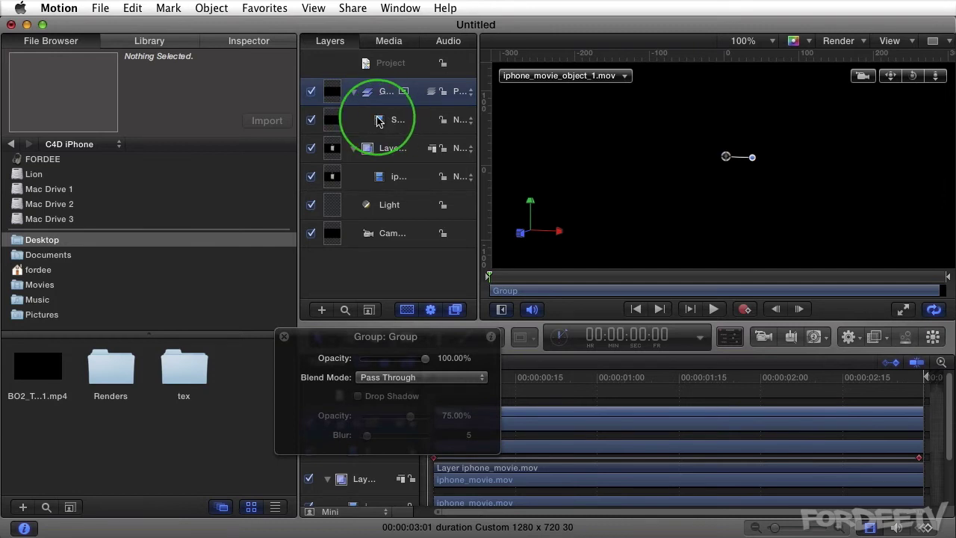
Turn off the Screen layer and fit the whole canvas in the viewer.
click(311, 121)
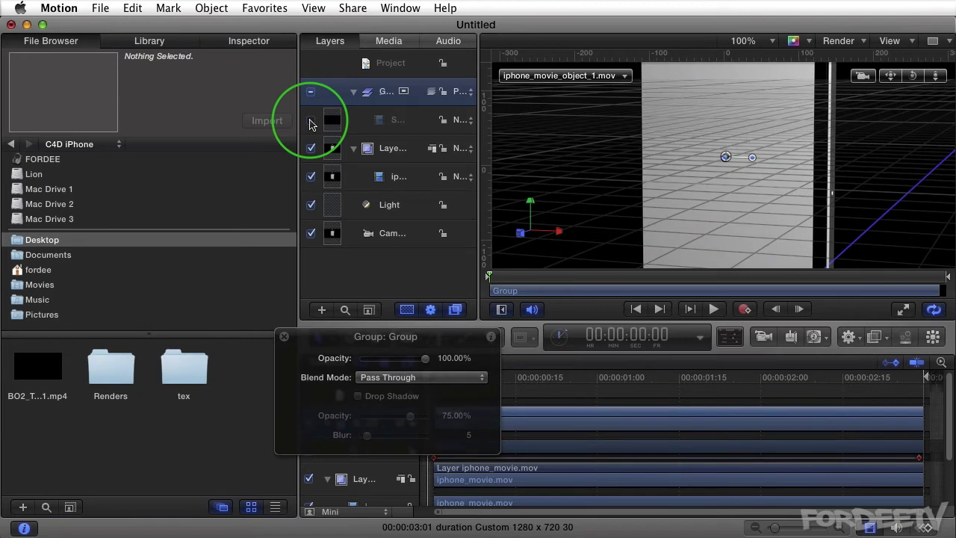
click(769, 41)
click(756, 62)
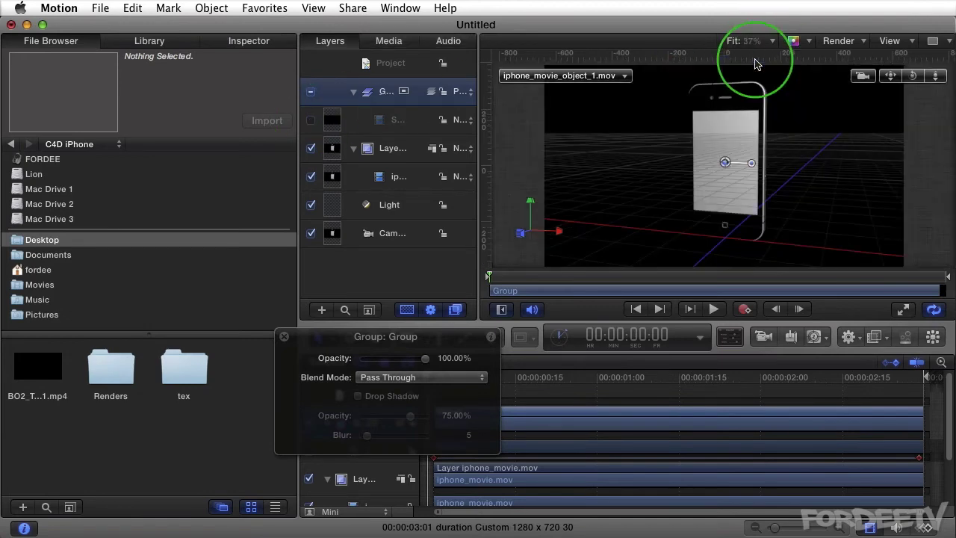
Hide the viewer's 3D grid, then briefly toggle the Screen layer on and back off.
click(842, 42)
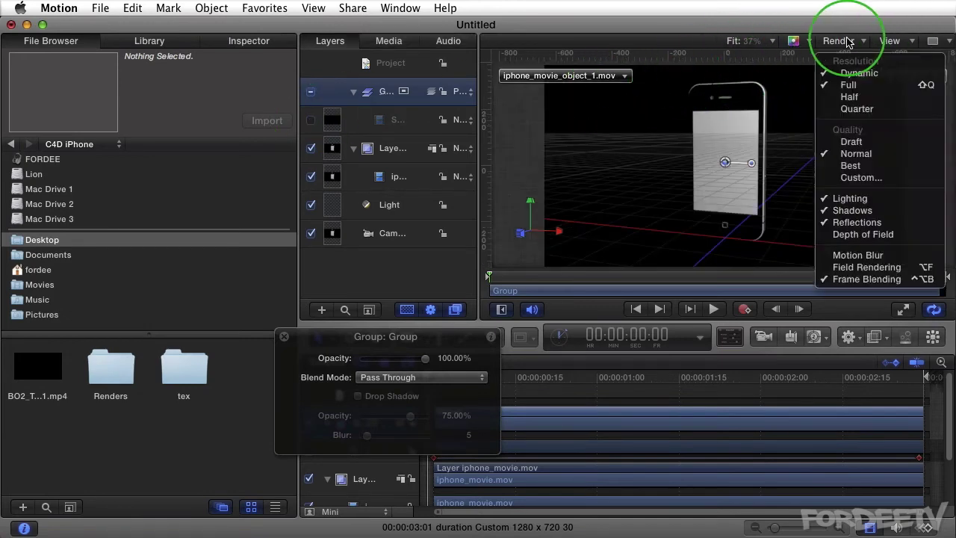
click(890, 41)
click(890, 41)
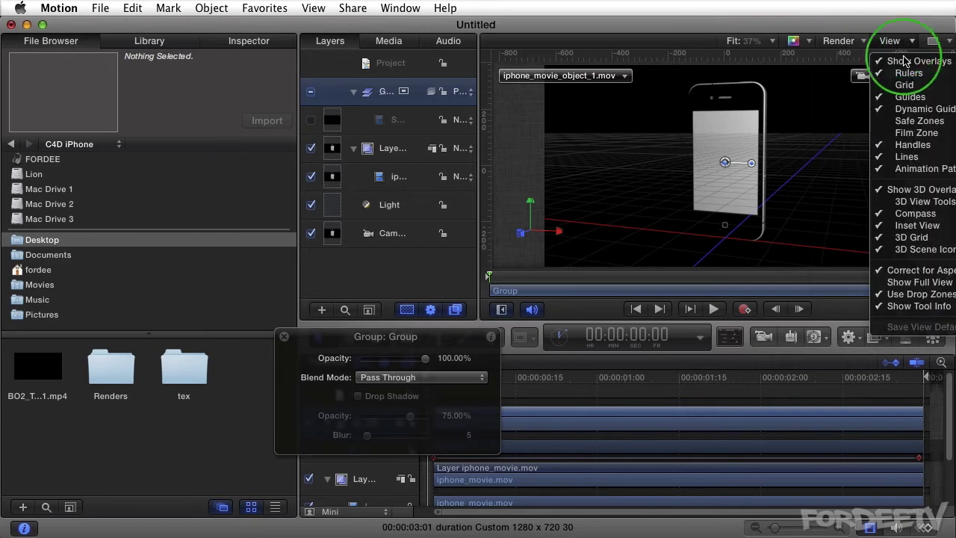
click(898, 238)
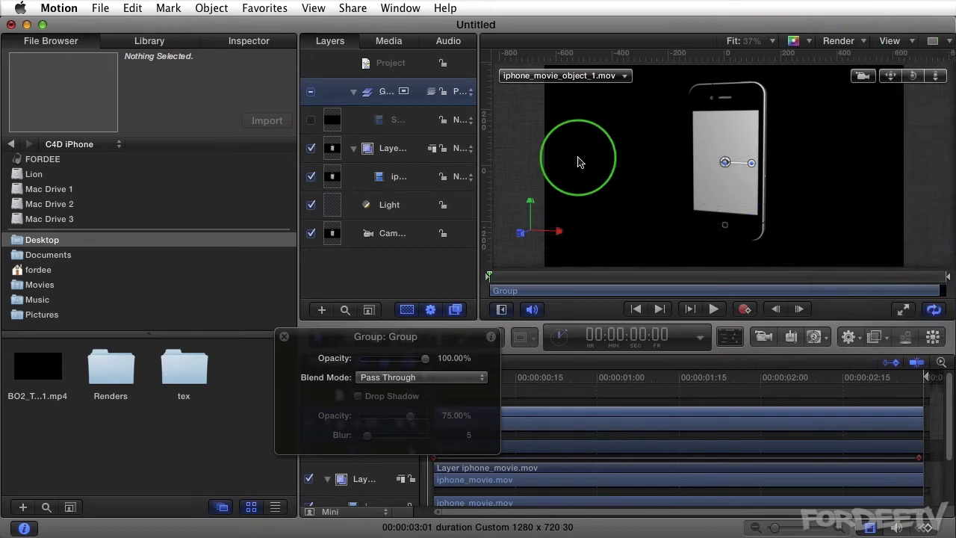
click(310, 120)
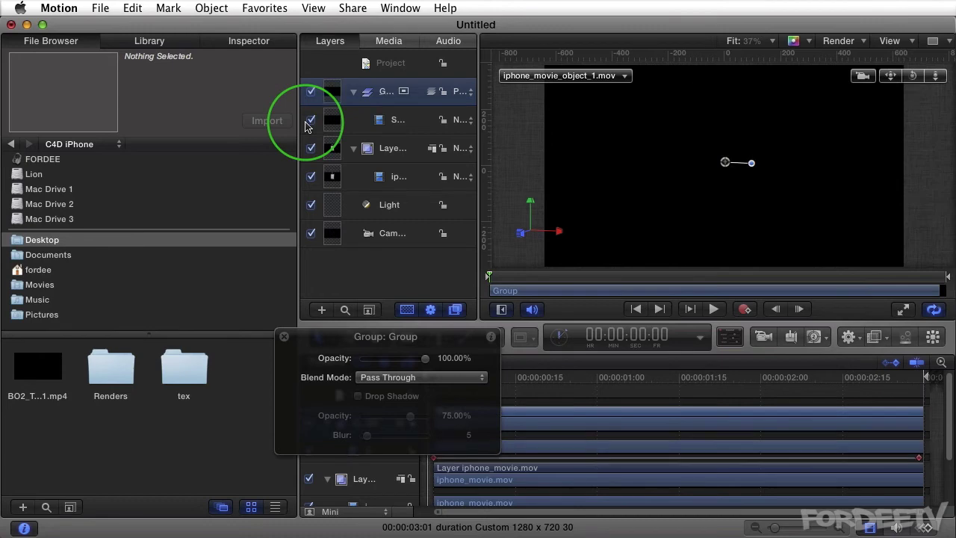
click(311, 121)
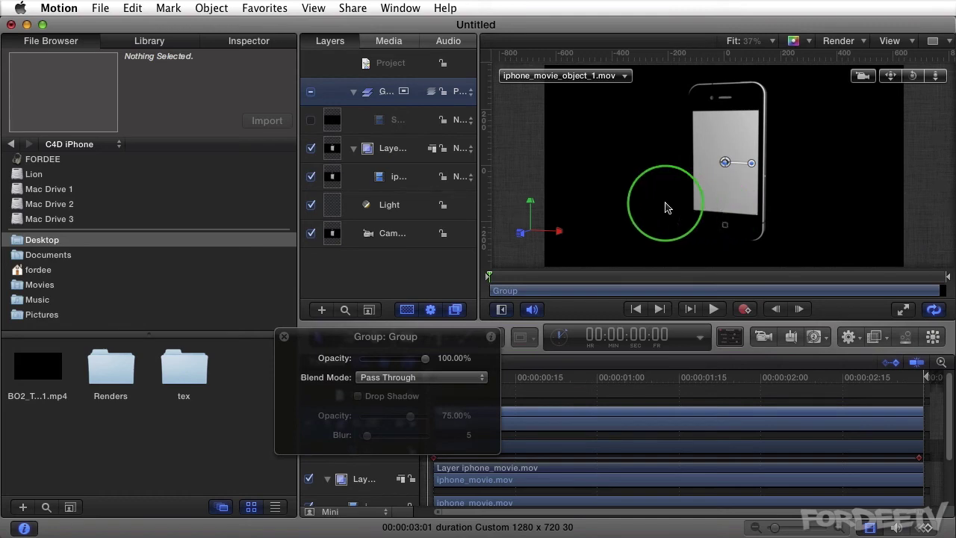
Add iphone_movie_object_1.mov from the Renders folder into the Layer group, then select the Screen layer.
double_click(111, 385)
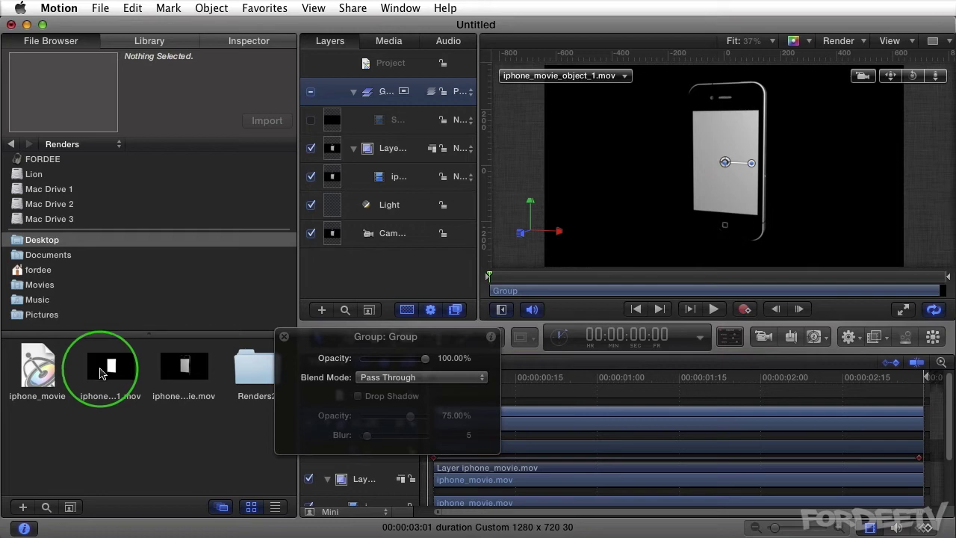
drag(103, 374, 400, 165)
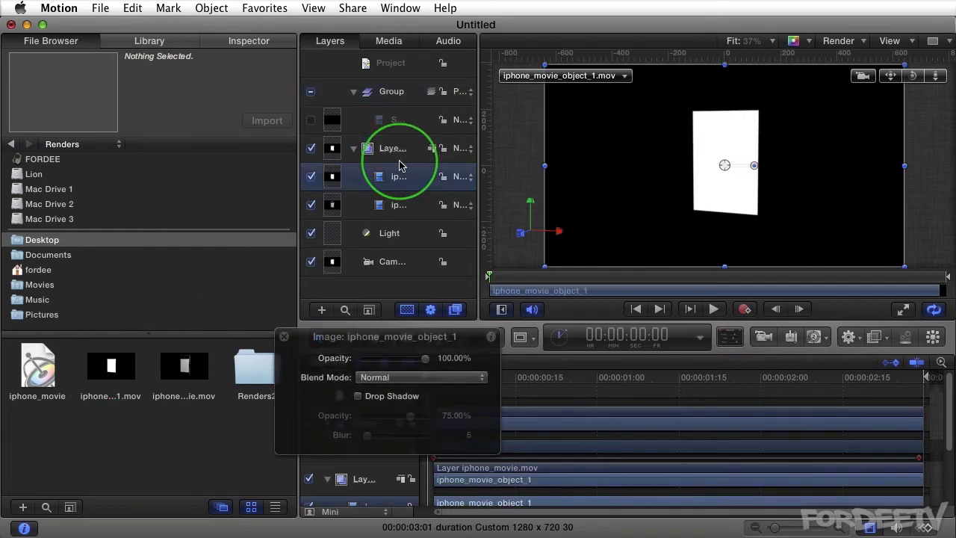
click(389, 121)
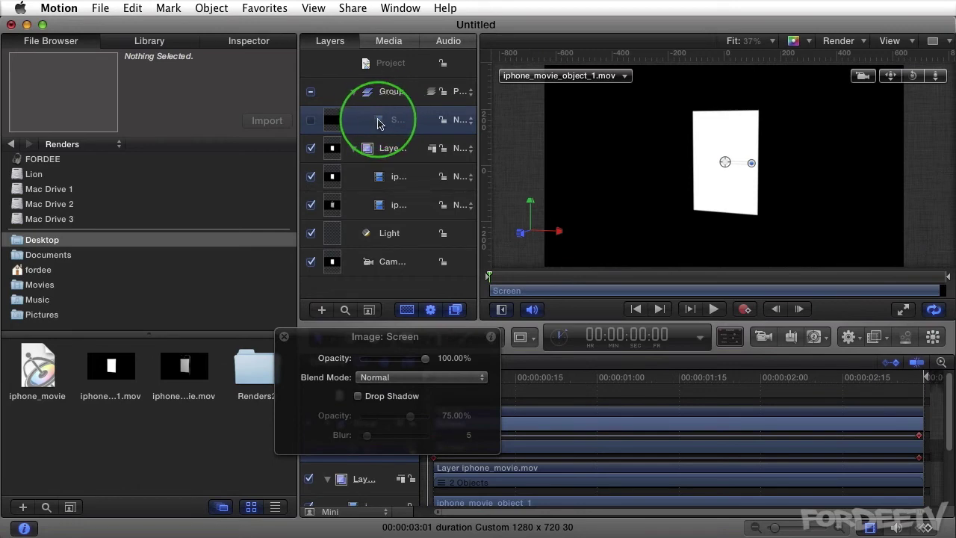
click(211, 8)
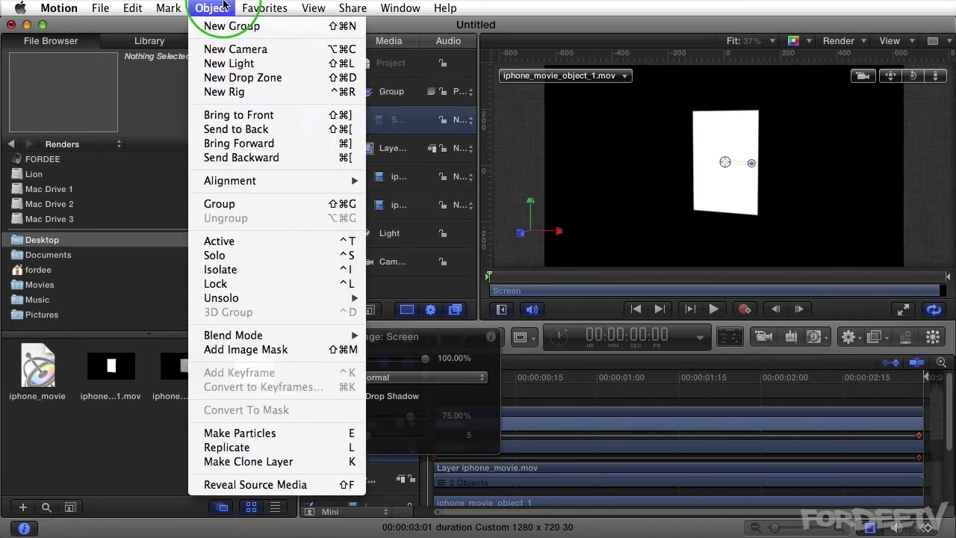
Mask the Screen layer with an Image Mask using iphone_movie_object_1's Luminance channel, then re-enable Screen.
click(271, 349)
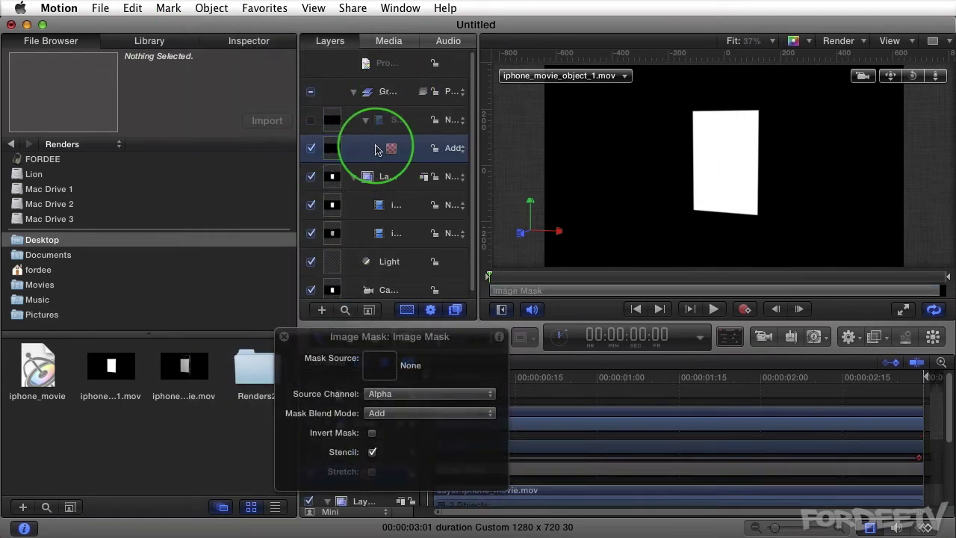
drag(363, 149, 385, 370)
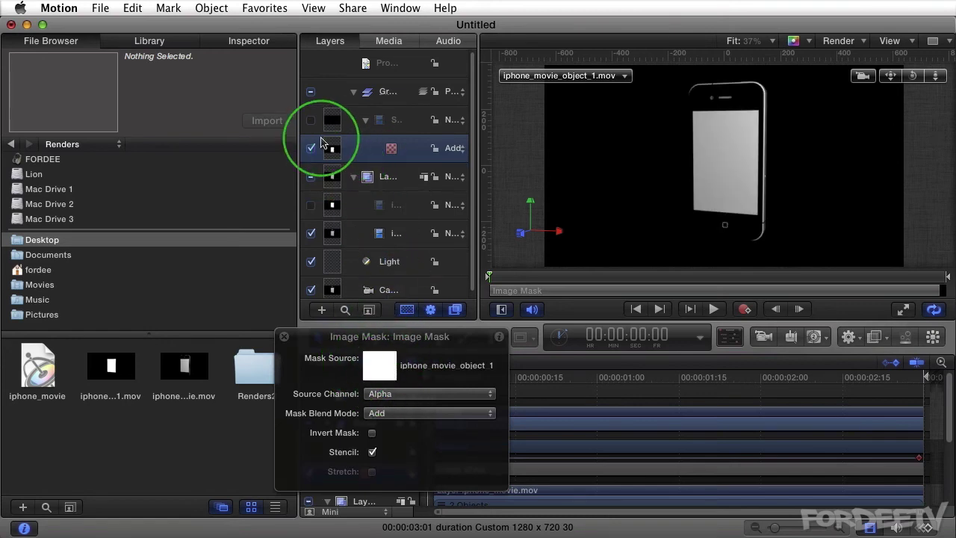
drag(368, 186, 396, 400)
click(396, 400)
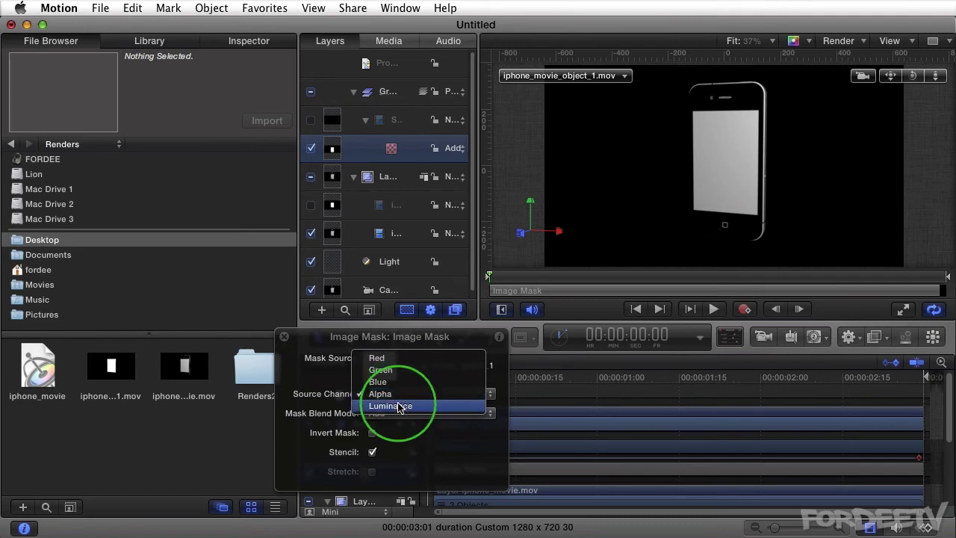
click(397, 405)
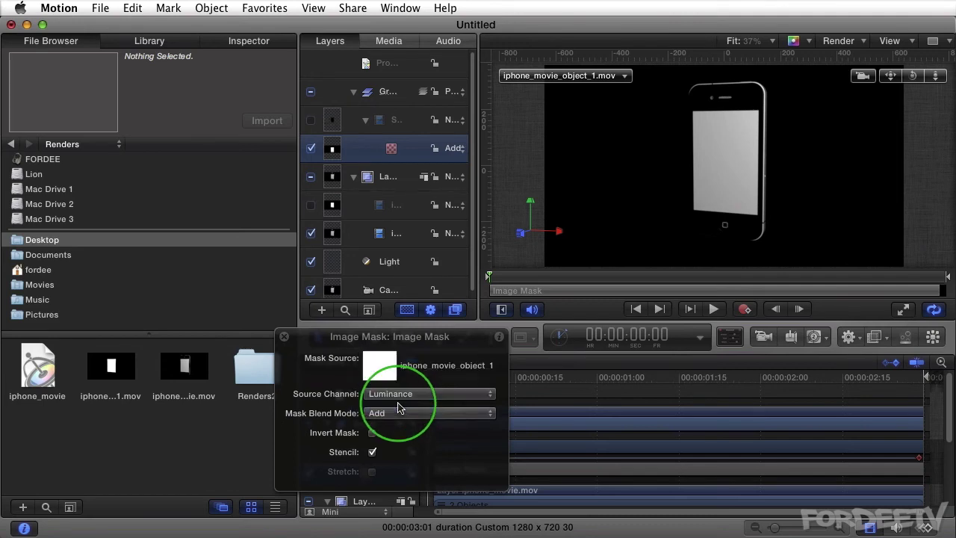
click(310, 121)
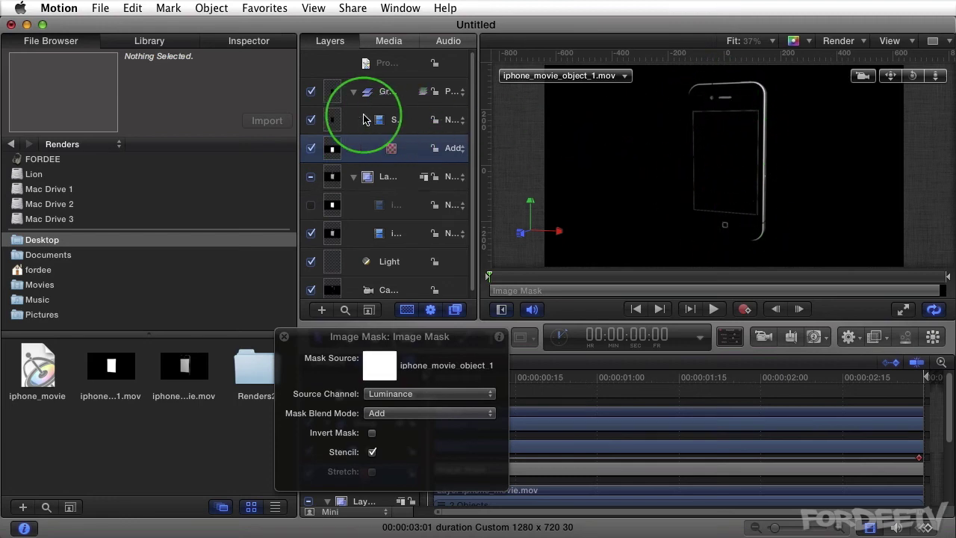
click(284, 336)
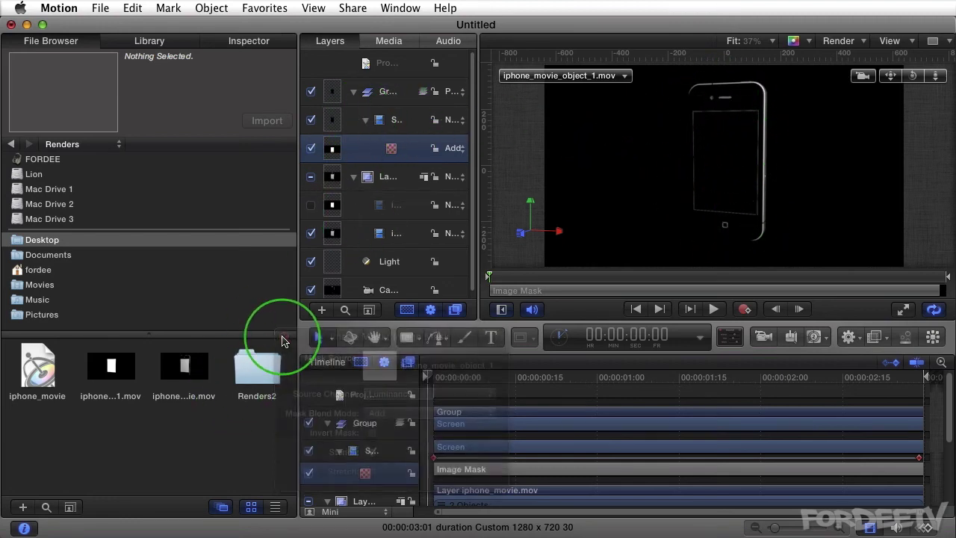
Set the Screen layer's Scale to 25% in Inspector Properties, then stop the playback preview.
click(398, 121)
click(247, 39)
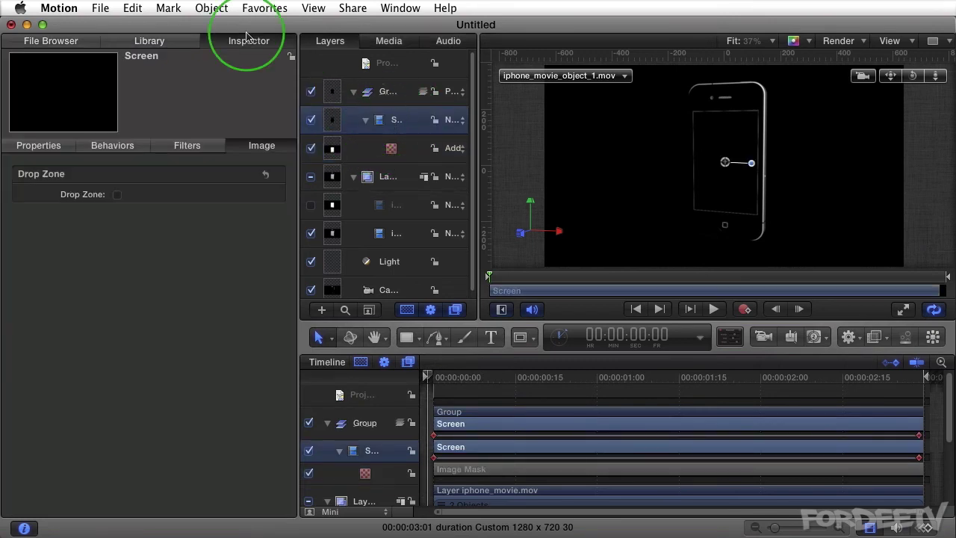
click(38, 145)
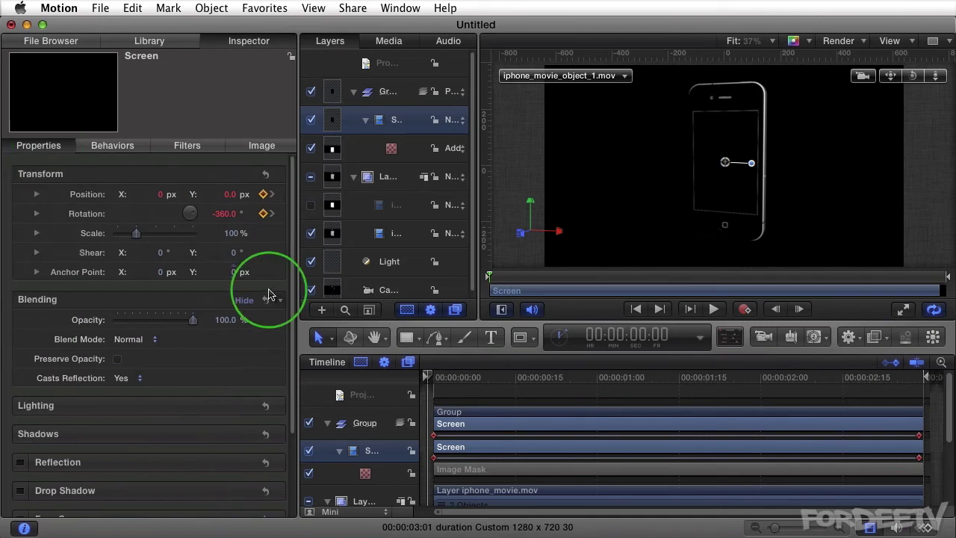
mouse_move(233, 233)
mouse_down()
mouse_move(213, 233)
mouse_move(233, 233)
mouse_up()
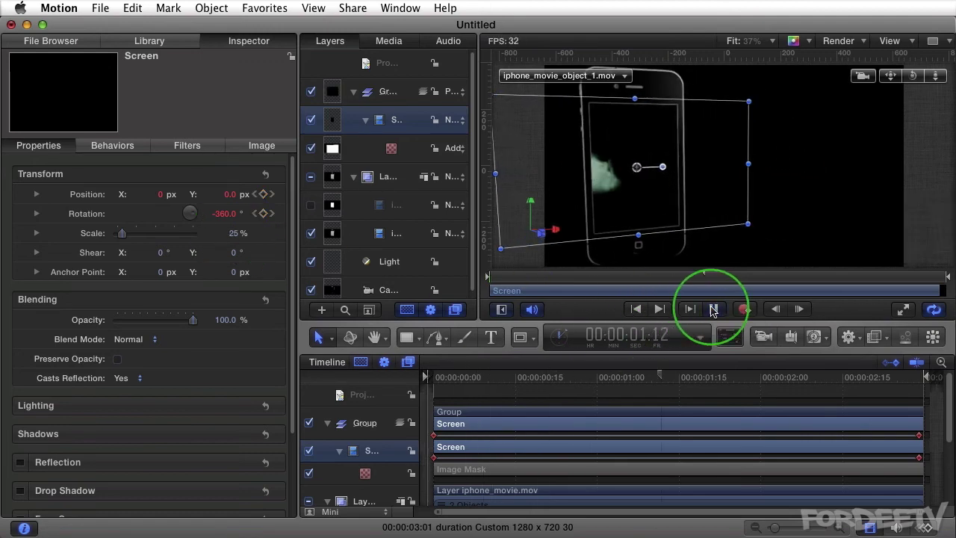
click(713, 309)
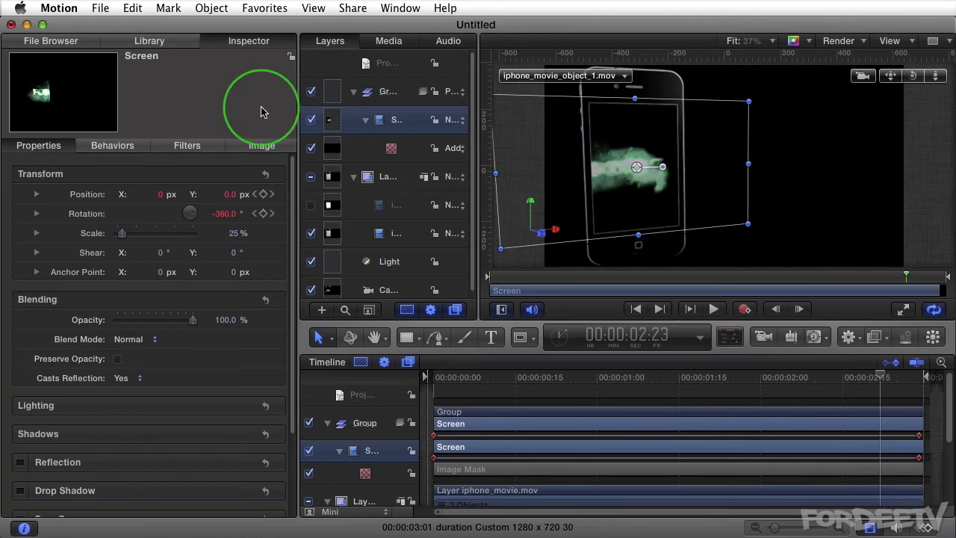
Drop the FORDEETV screen .tif from C4D iPhone > tex onto the Screen layer, scaled to 14%.
click(46, 41)
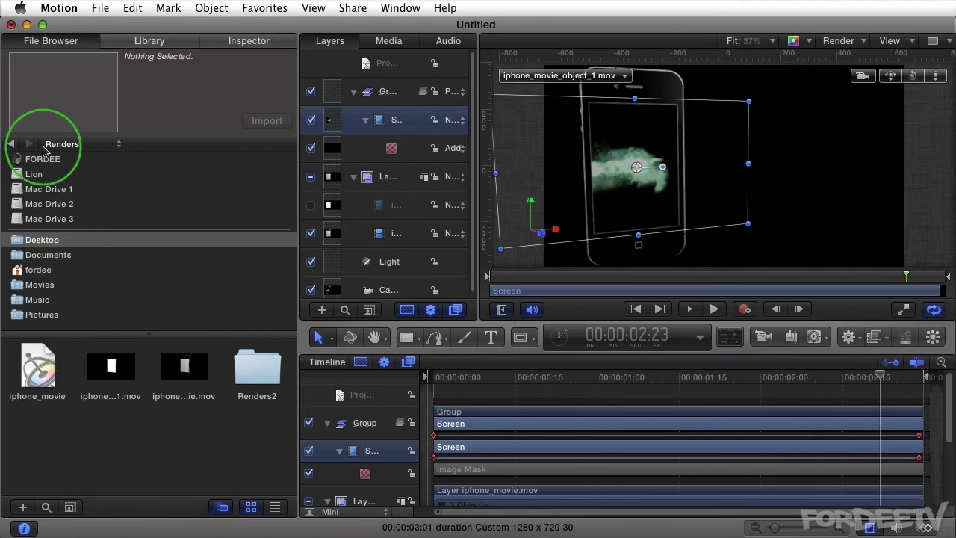
click(93, 144)
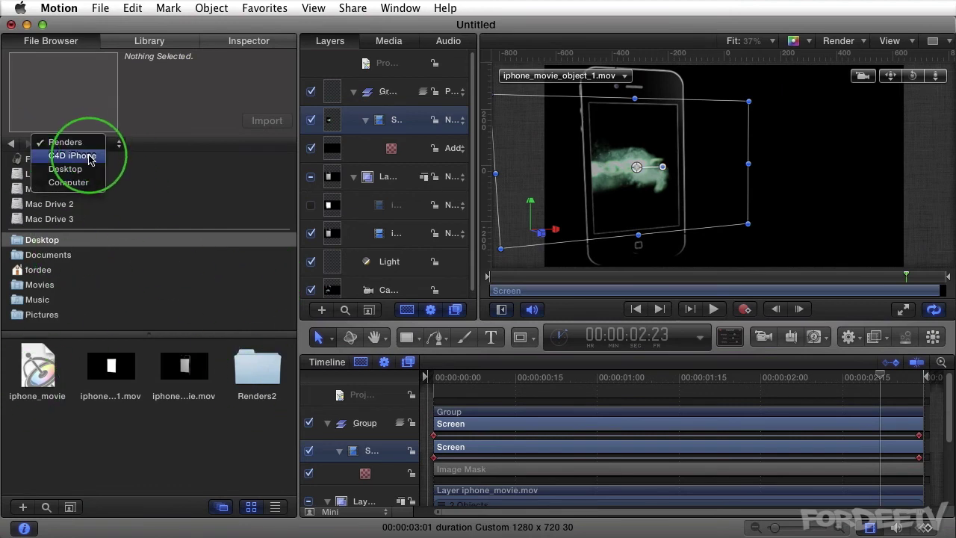
click(96, 155)
double_click(183, 367)
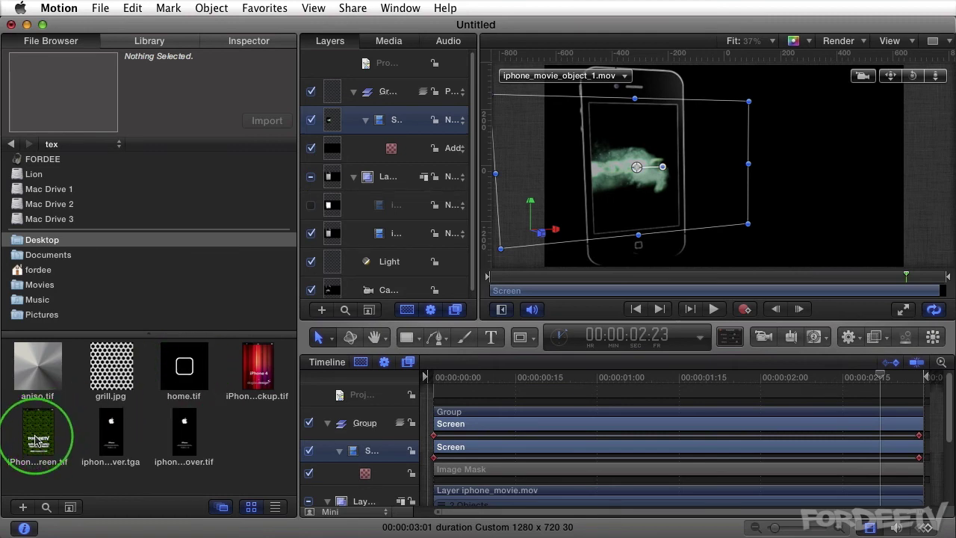
drag(184, 366, 386, 123)
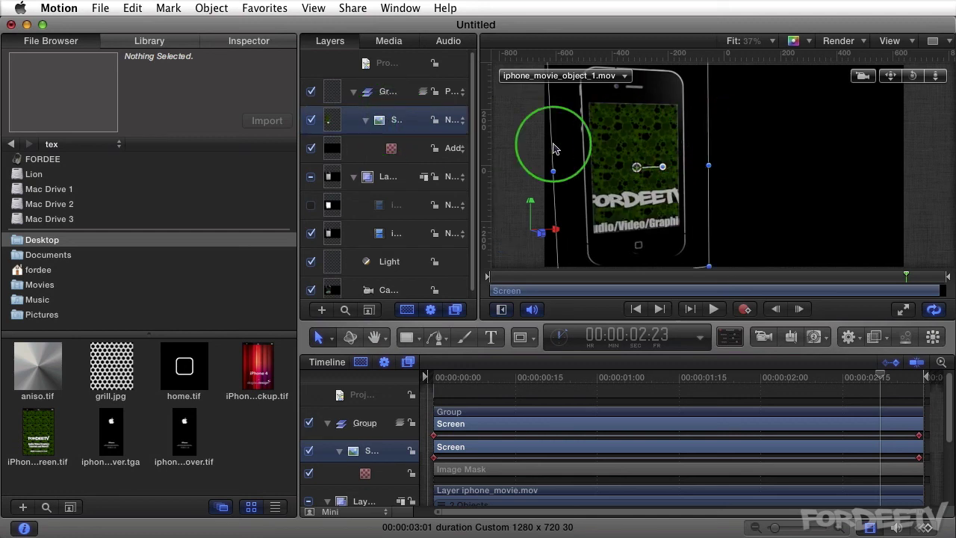
click(233, 45)
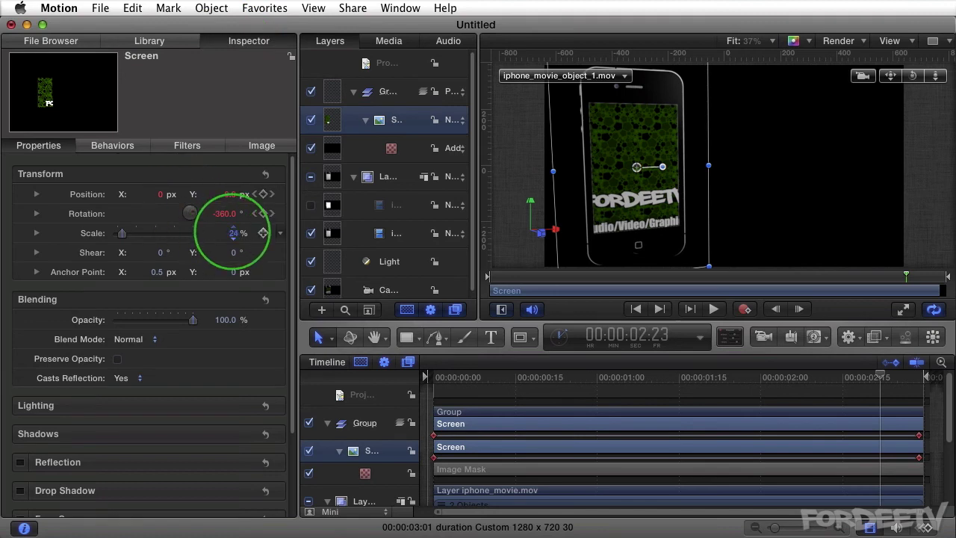
drag(234, 233, 233, 232)
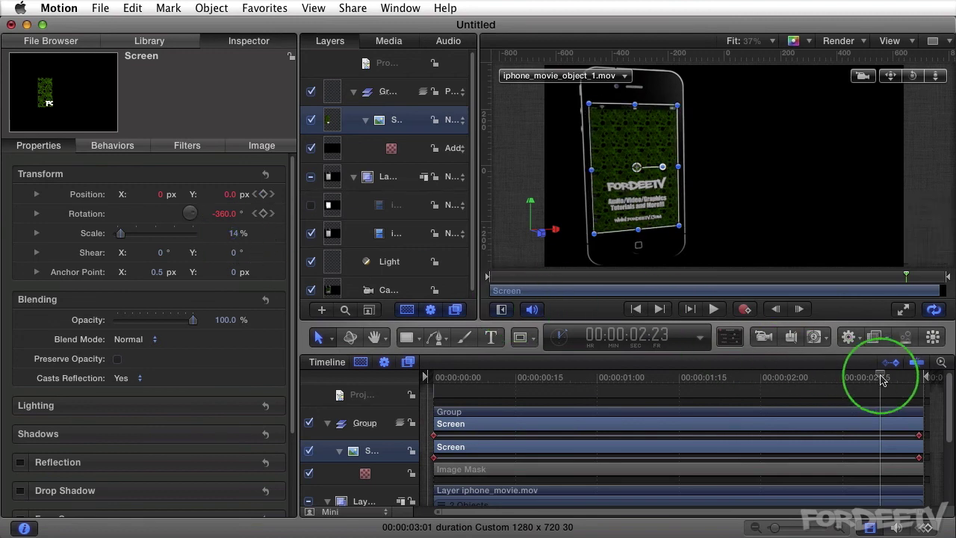
drag(880, 379, 299, 380)
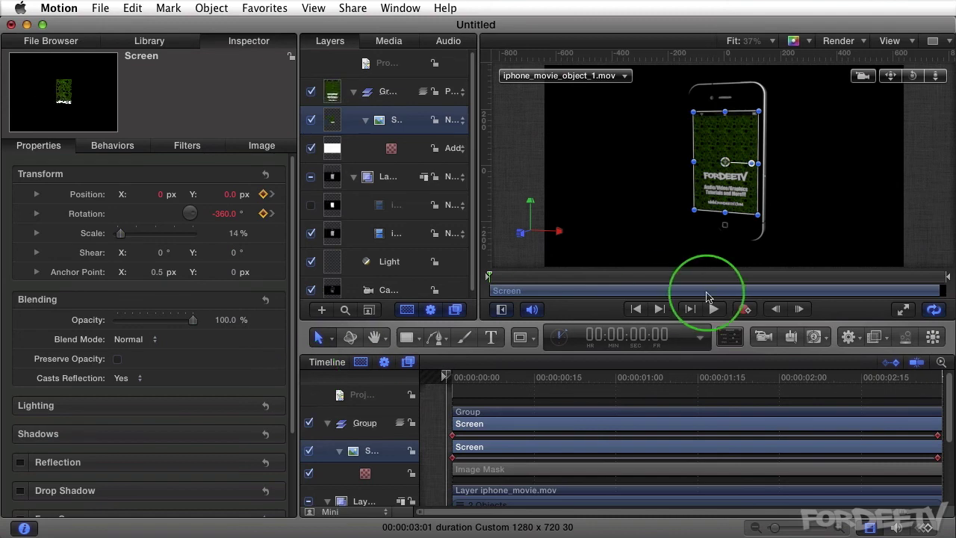
click(332, 65)
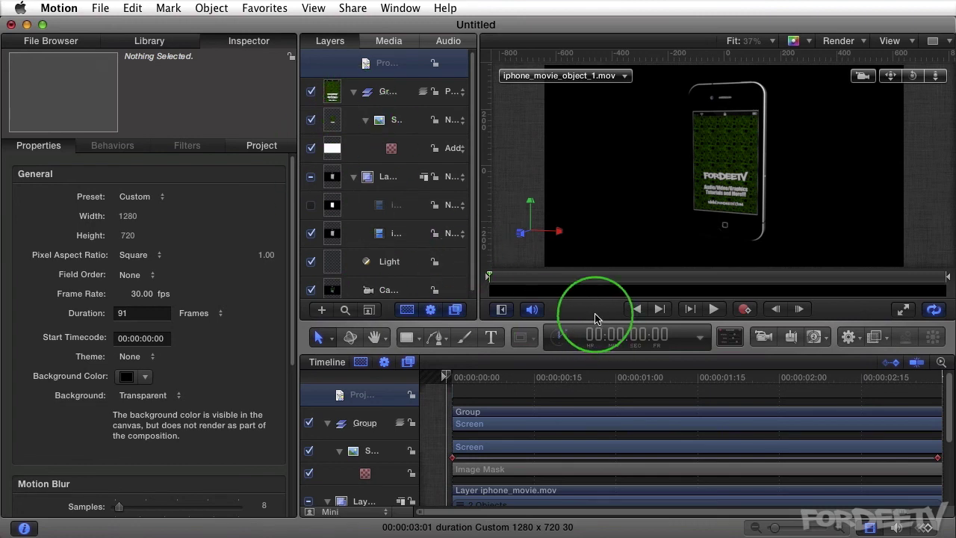
click(715, 309)
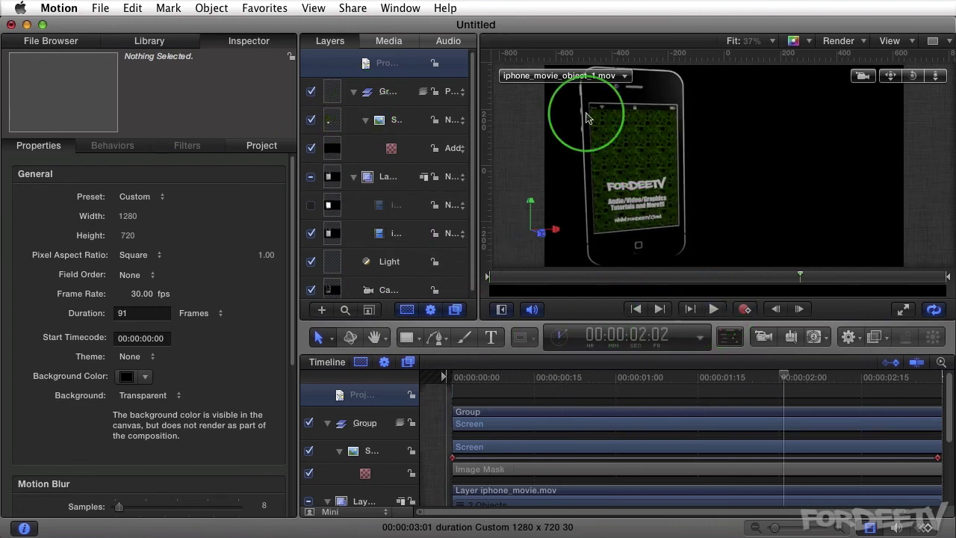
click(383, 41)
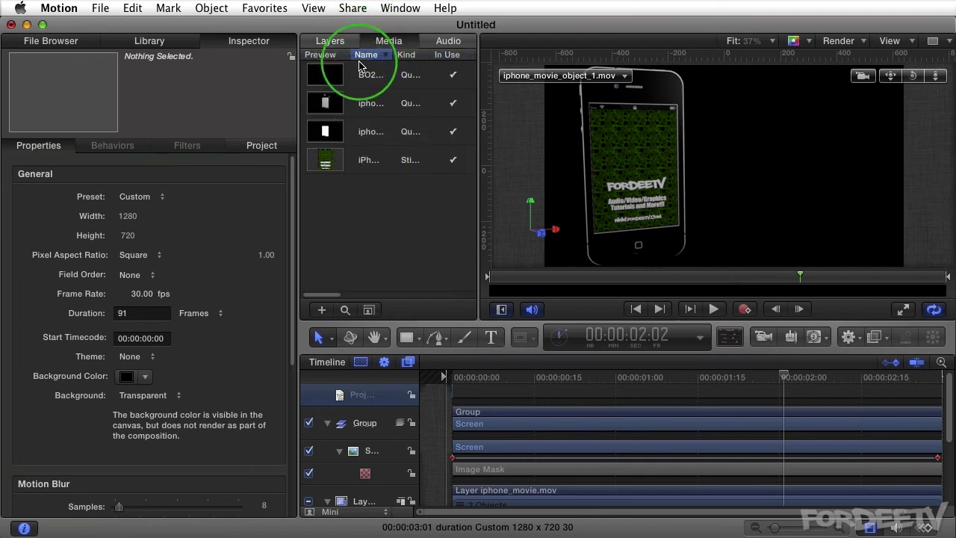
click(329, 43)
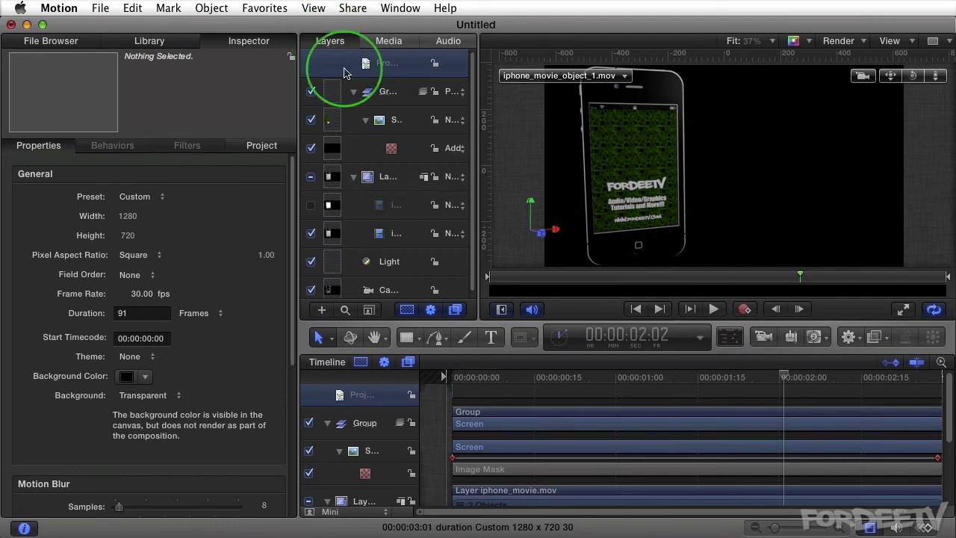